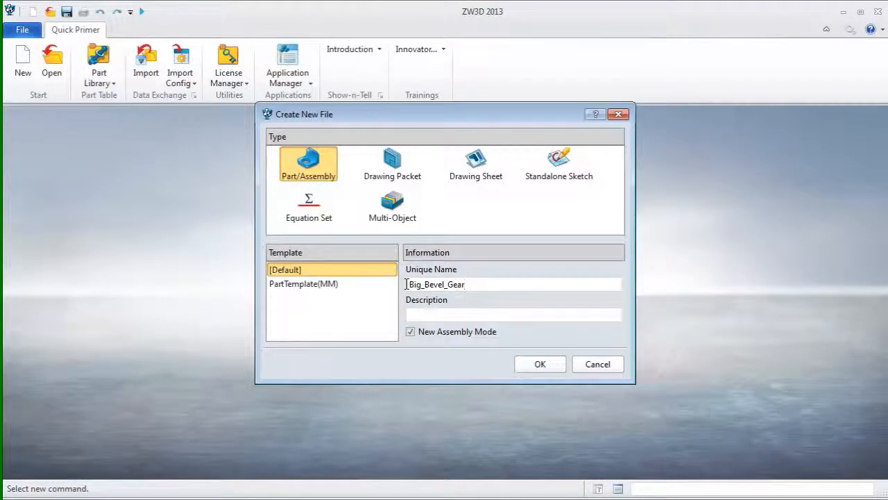
Create the part/assembly file Big_Bevel_Gear from the default template and reset the objects filter for a DWG import.
left_click(540, 363)
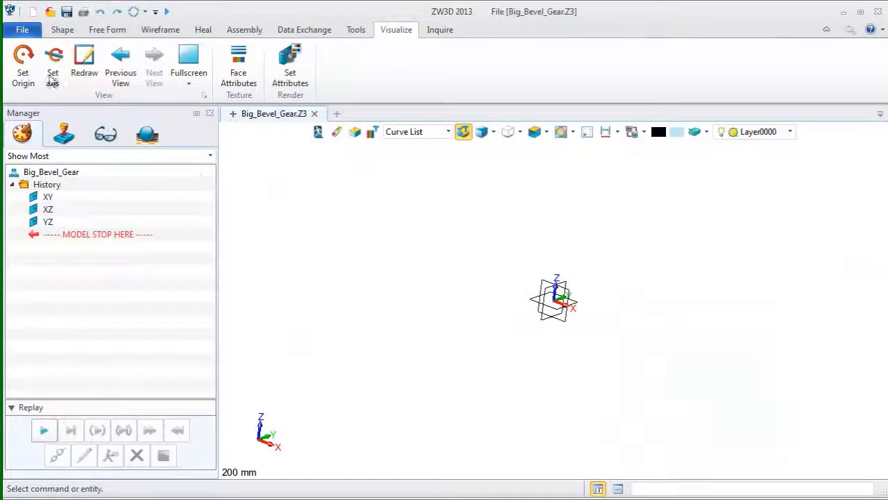
left_click(18, 29)
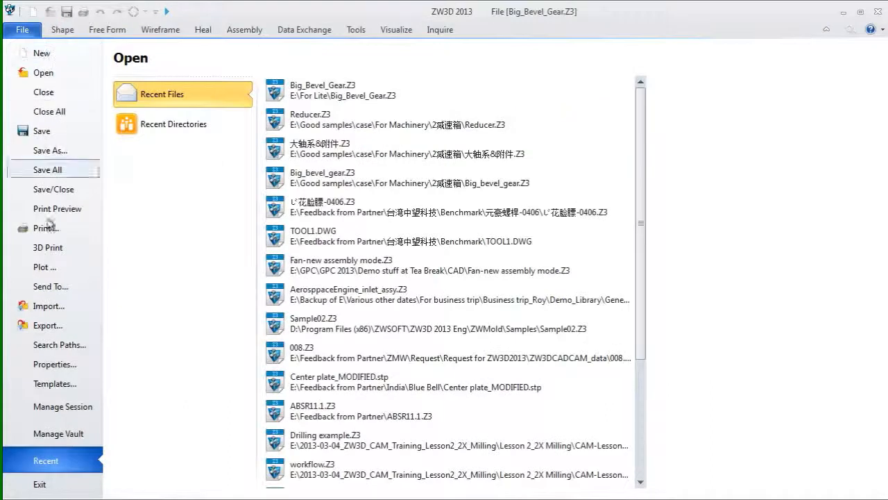
left_click(55, 309)
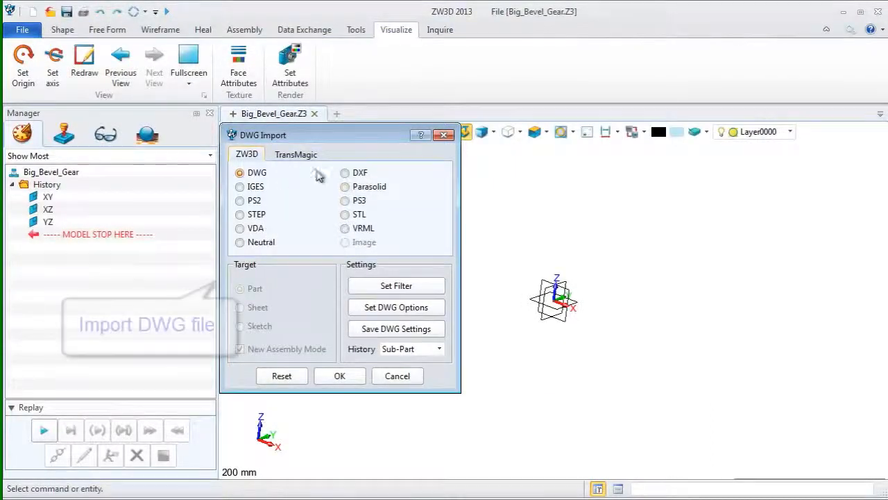
left_click(382, 287)
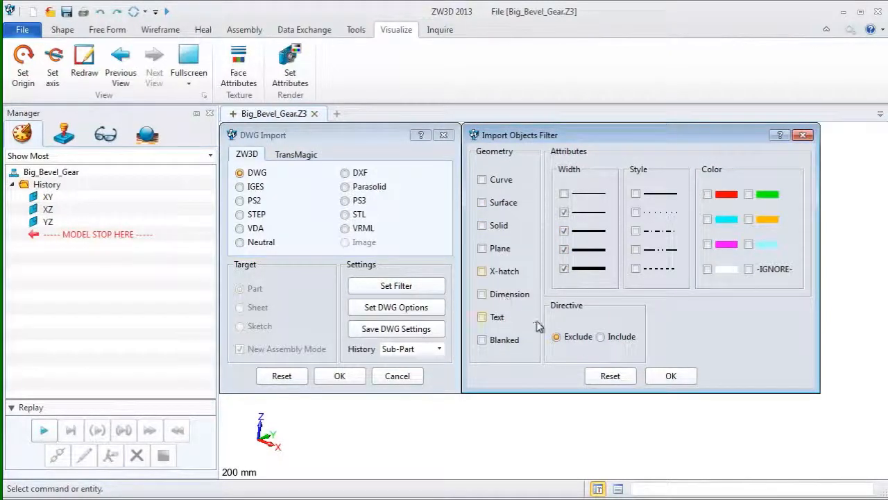
left_click(602, 374)
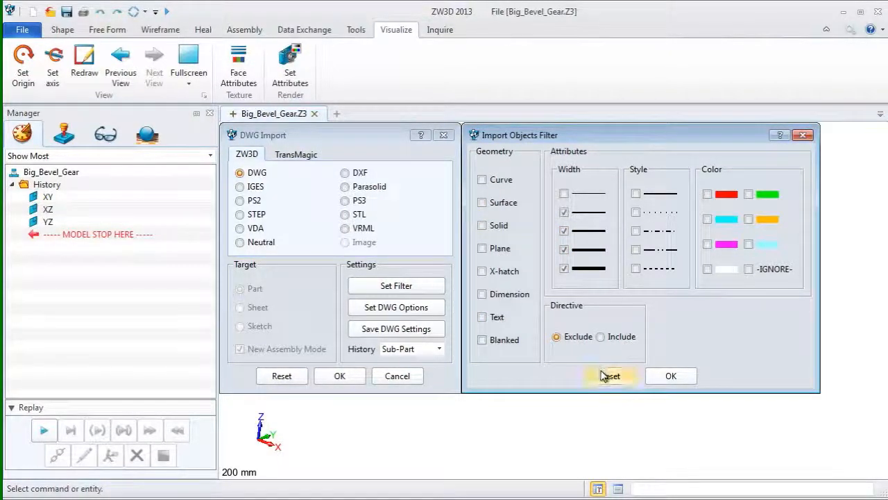
left_click(671, 379)
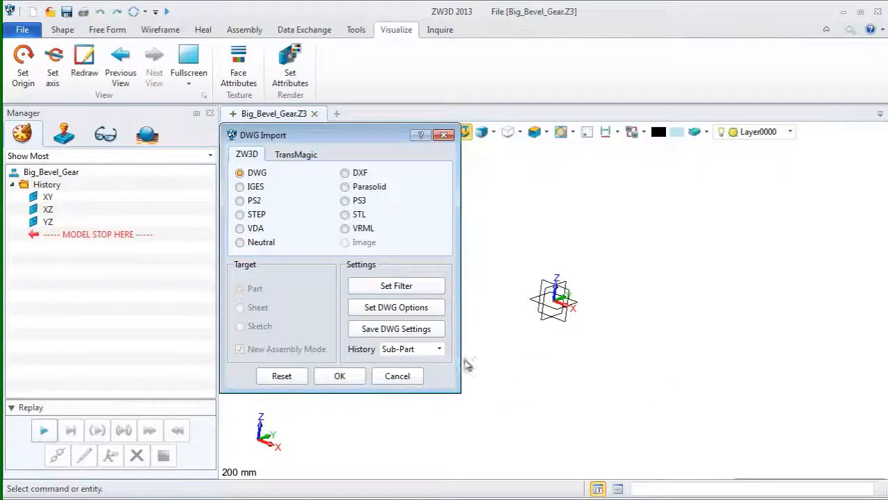
Import the drawing Big_bevel_gear.dwg into the part as DWG geometry.
left_click(350, 375)
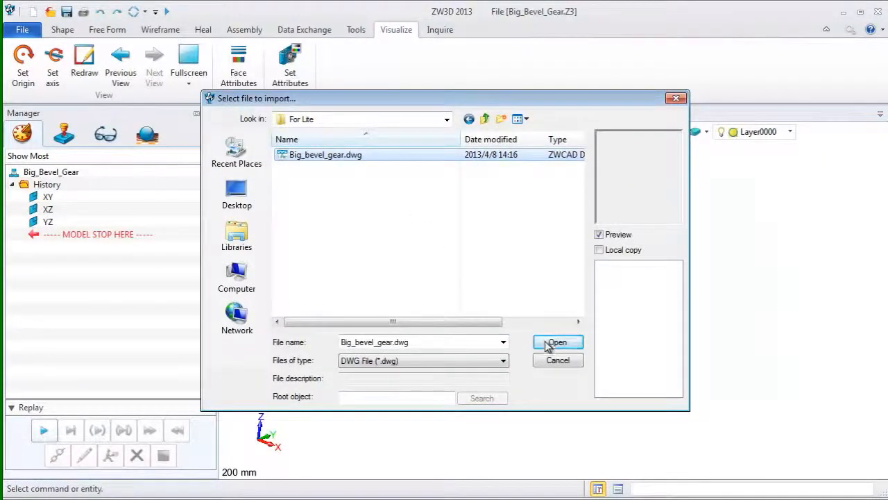
left_click(557, 343)
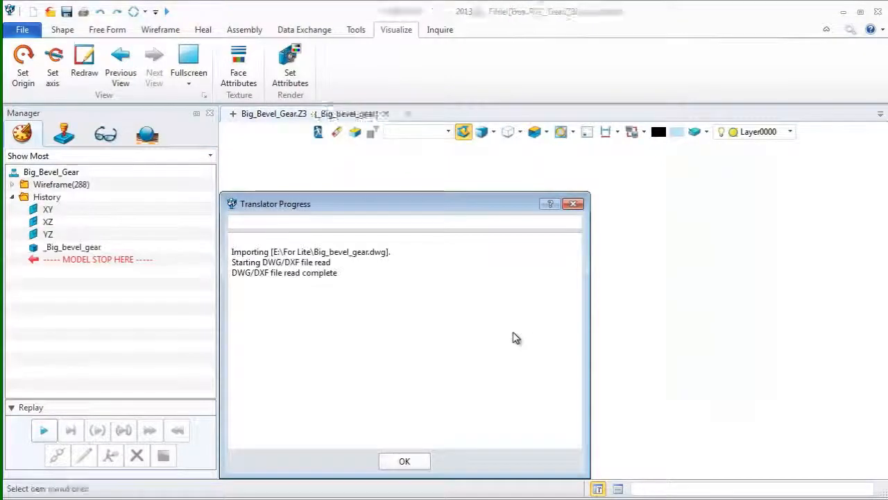
left_click(405, 461)
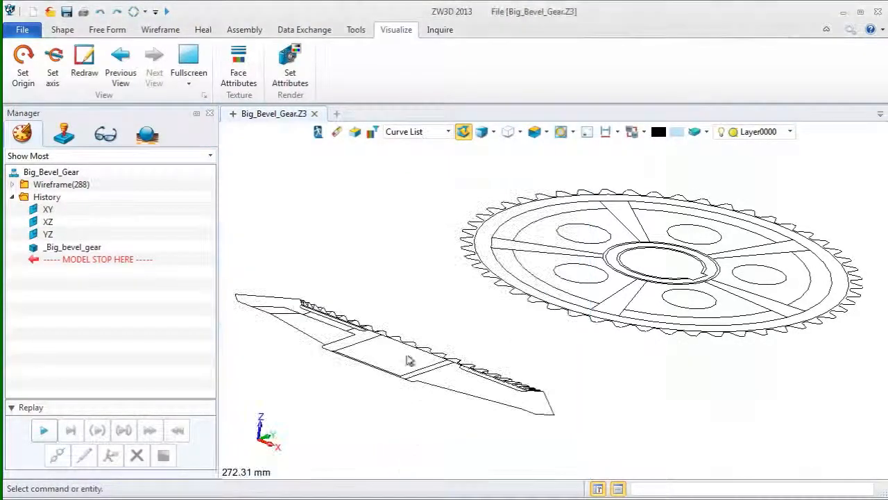
Move the round gear view point to point, from the bore's center of curvature to the origin at 0.
left_click(548, 131)
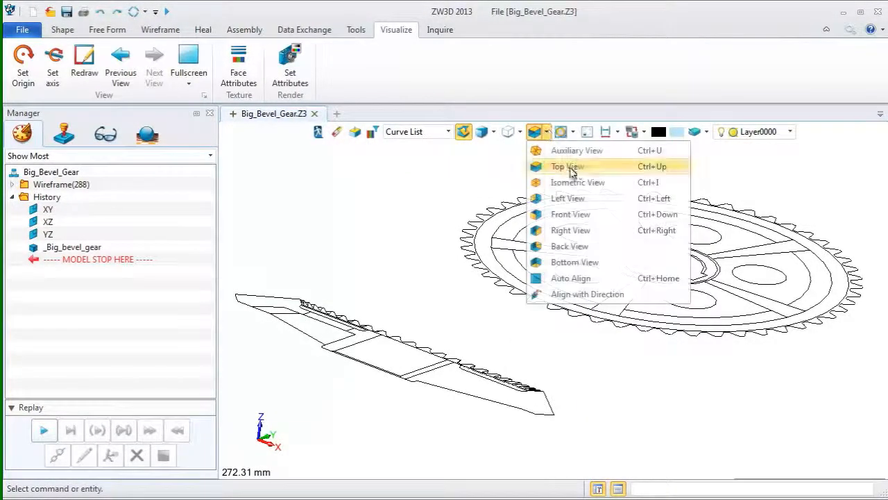
left_click(558, 168)
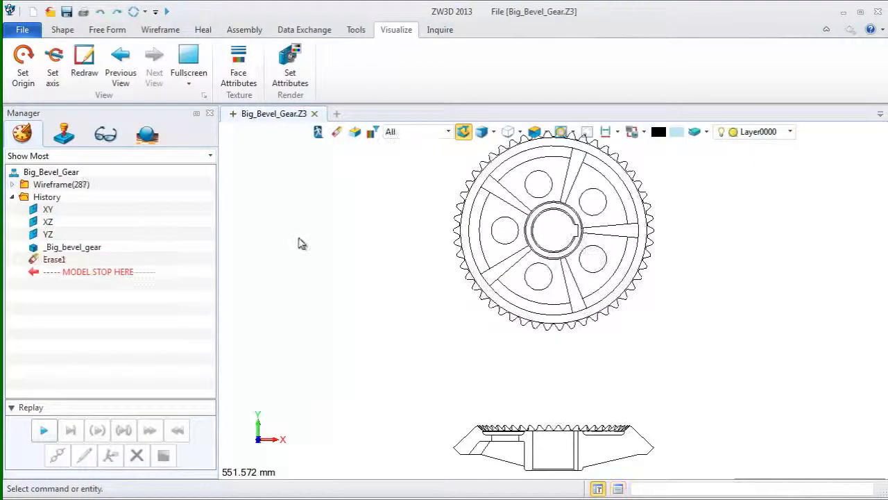
left_click(63, 30)
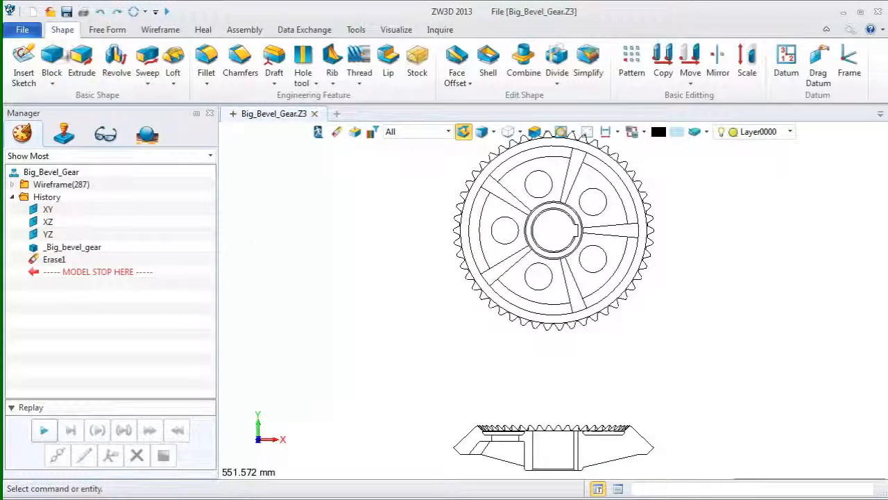
left_click(690, 57)
scroll(586, 281, "down", 1)
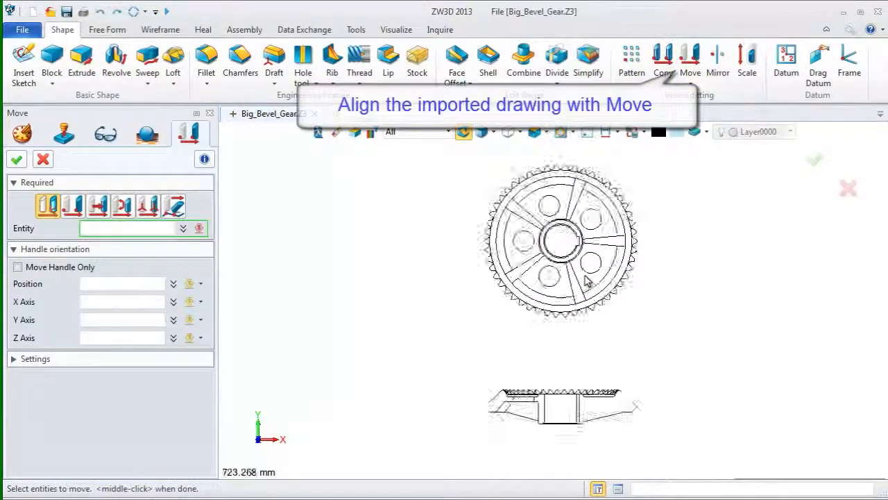
scroll(586, 281, "down", 1)
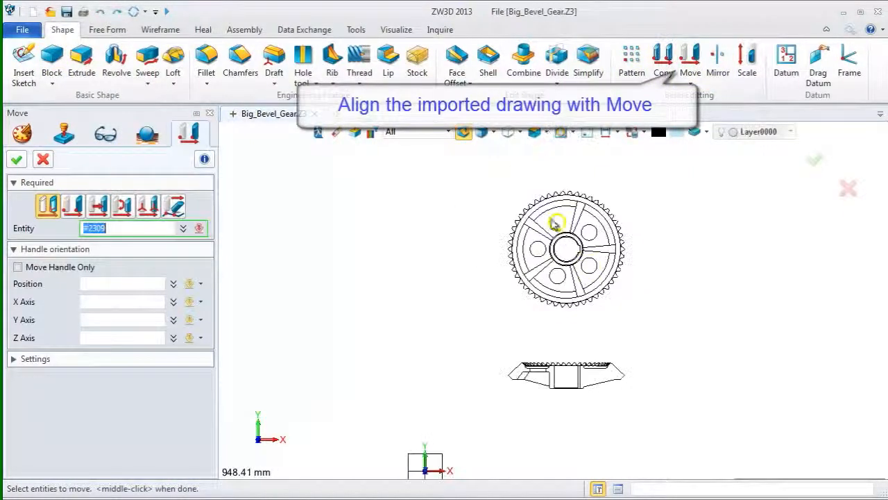
left_click(75, 206)
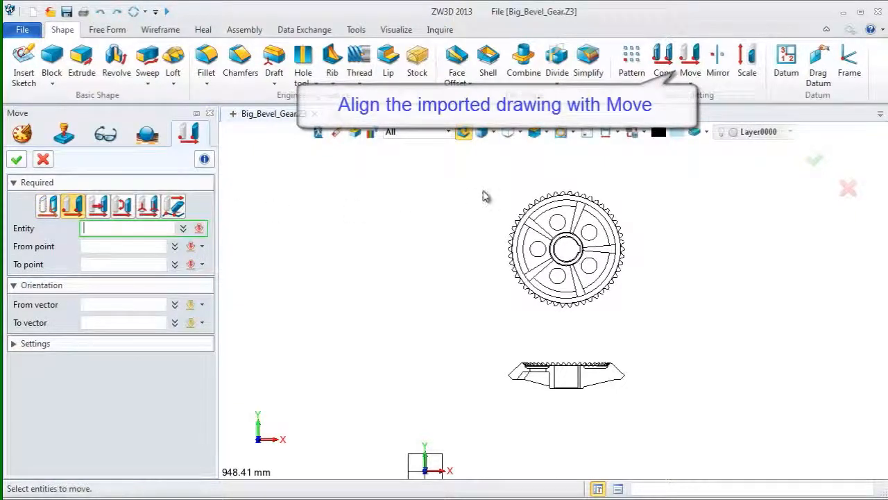
left_click_drag(486, 184, 646, 316)
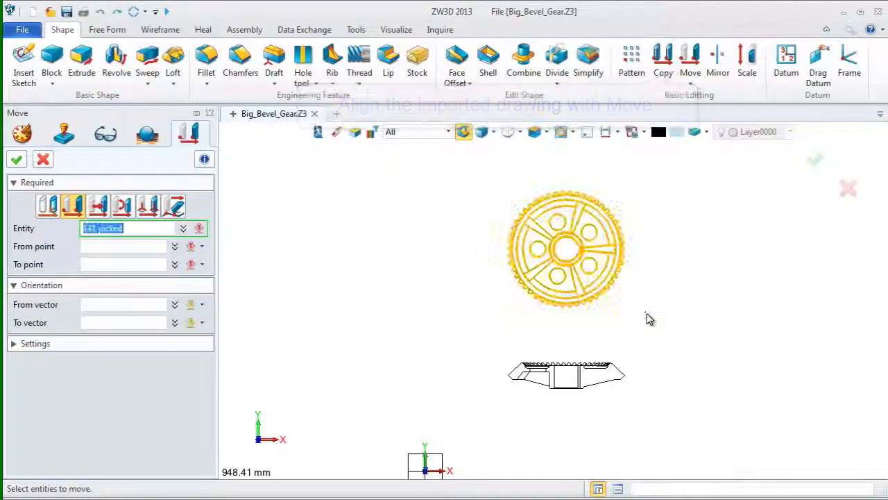
left_click(132, 242)
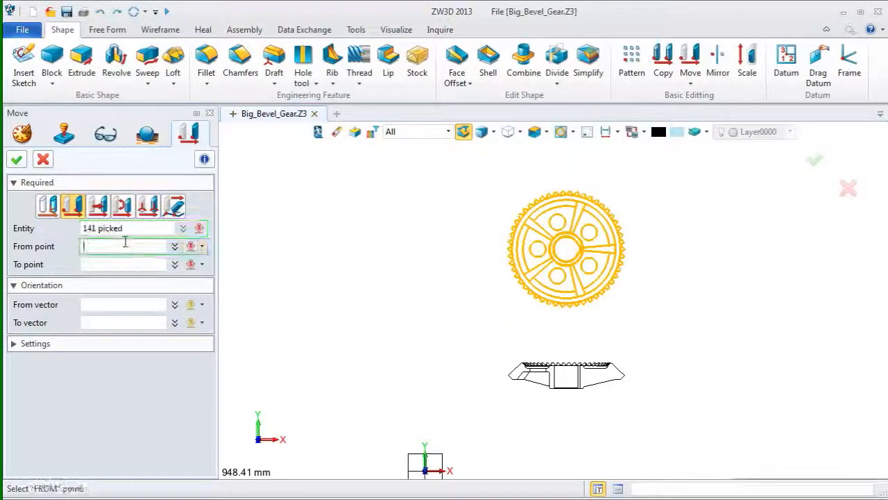
right_click(291, 216)
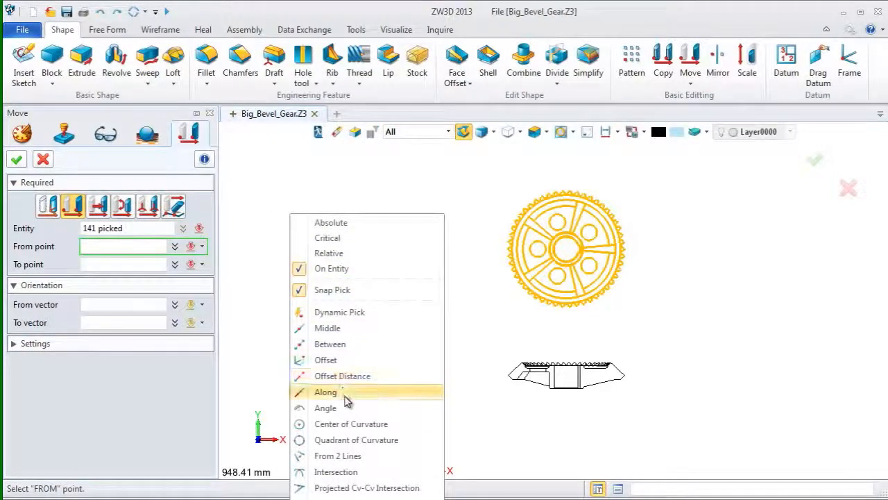
left_click(349, 422)
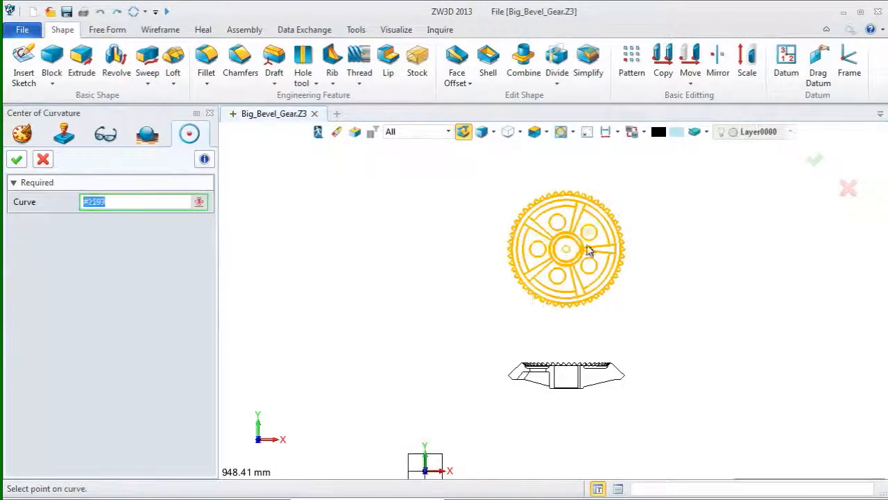
scroll(579, 250, "up", 8)
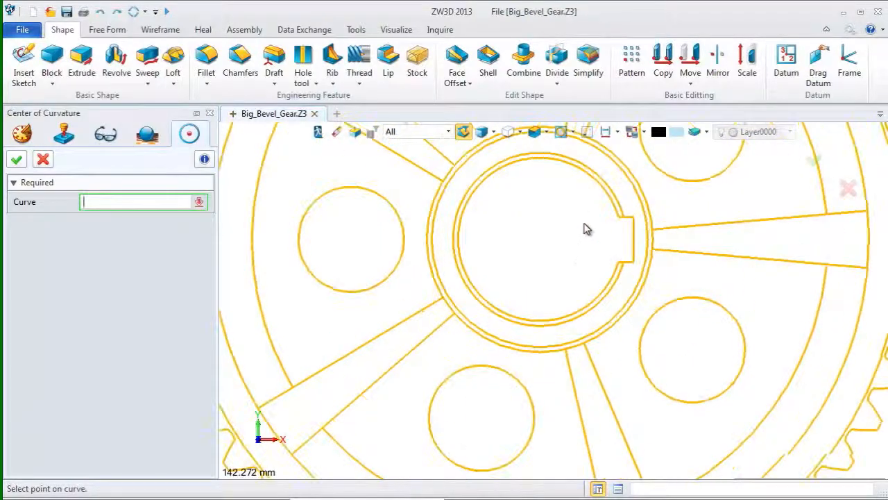
left_click(604, 195)
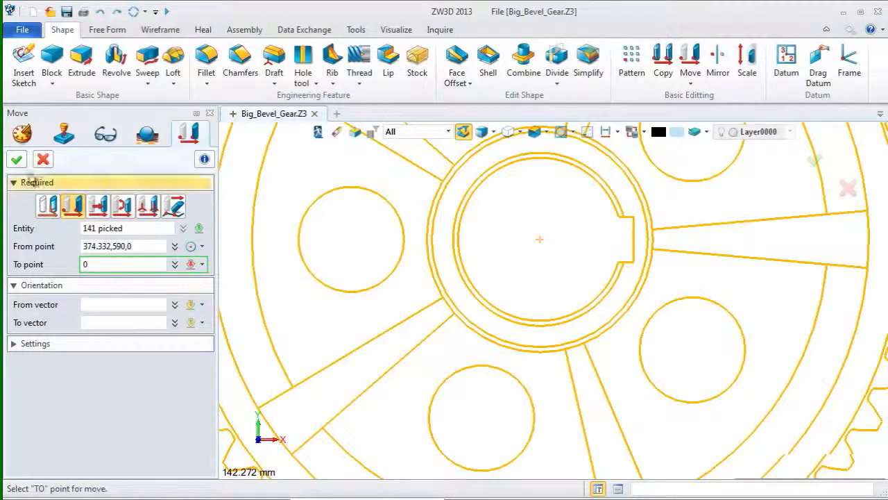
left_click(16, 160)
Rotate the side view of the gear 270 degrees about its X axis with a dynamic move to align it with the XZ plane.
key("ctrl+Home")
scroll(590, 307, "down", 3)
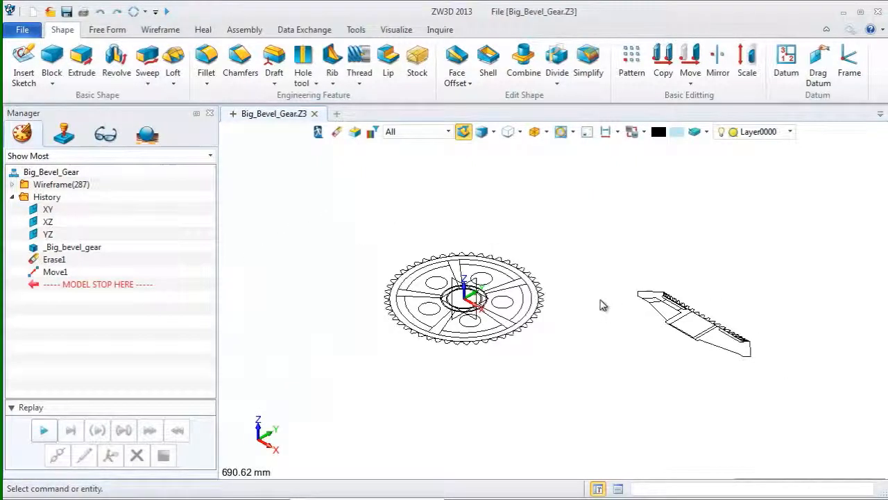
middle_click_drag(601, 300, 579, 300)
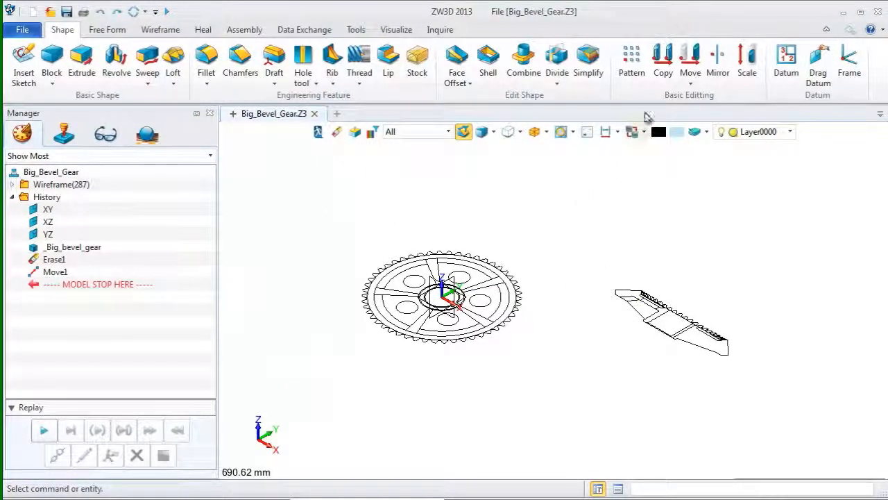
left_click(690, 61)
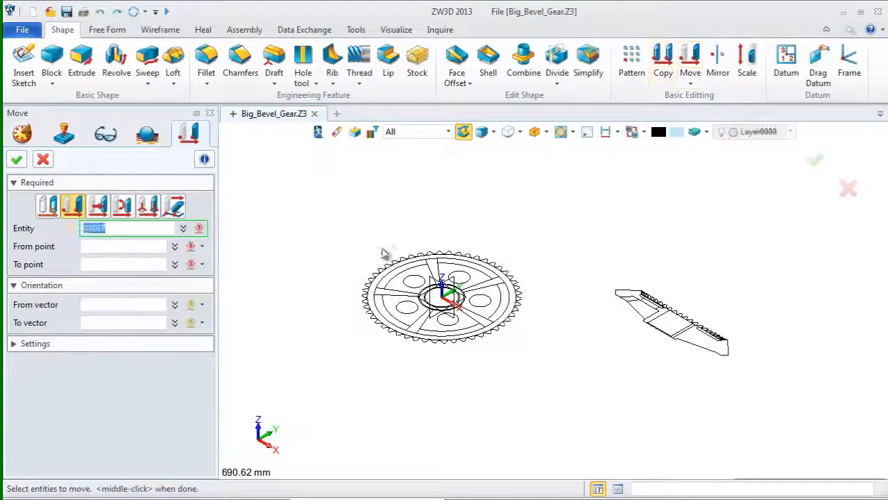
left_click(48, 207)
left_click_drag(598, 267, 757, 381)
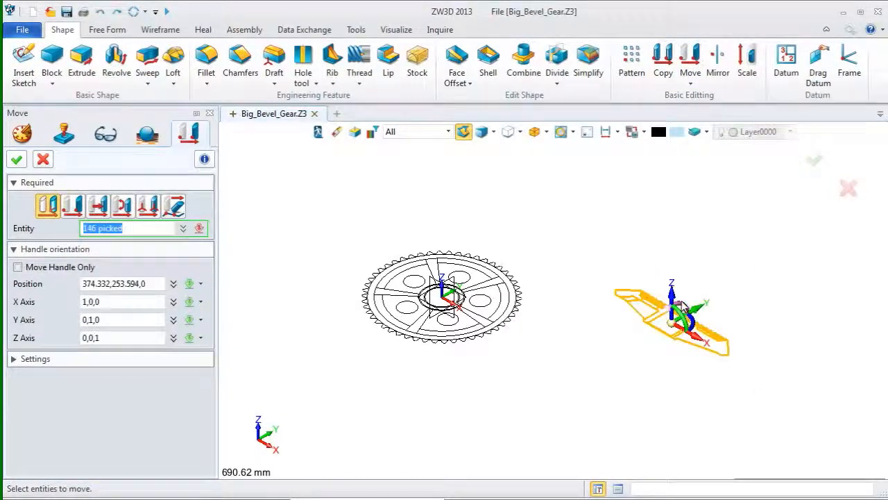
key("ctrl+Up")
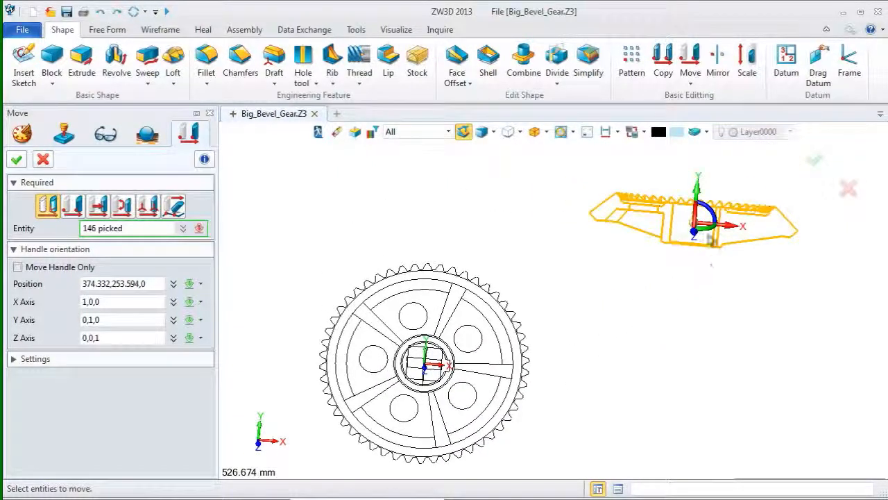
right_click_drag(683, 267, 646, 263)
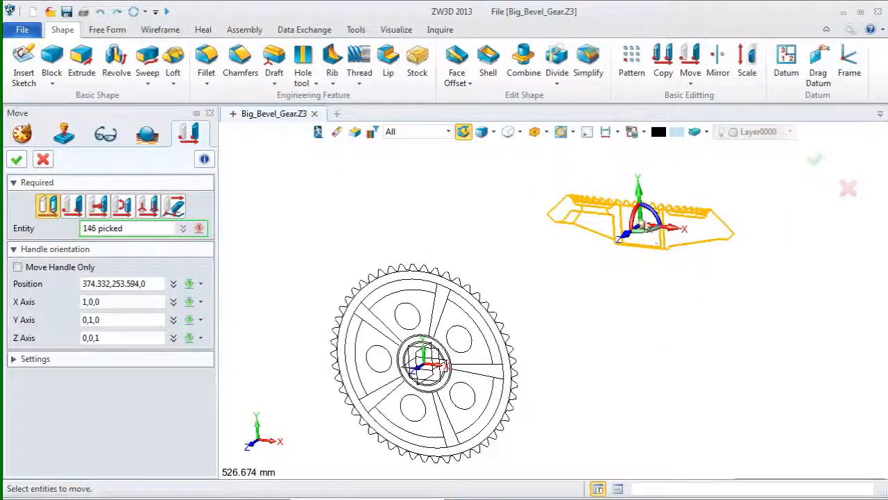
left_click_drag(637, 217, 654, 206)
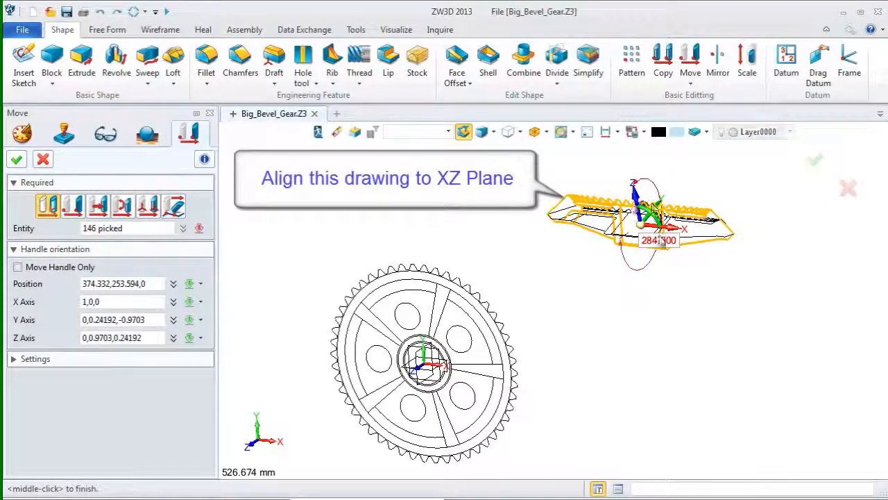
left_click(658, 240)
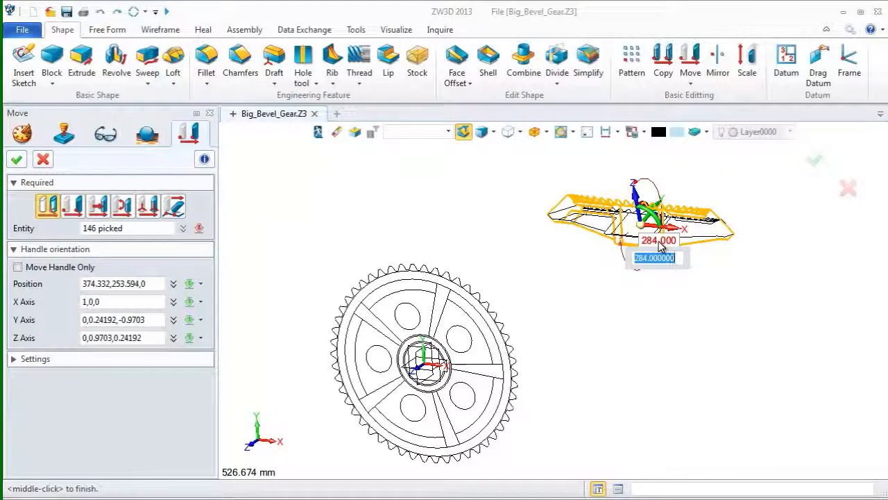
type("270")
key("Return")
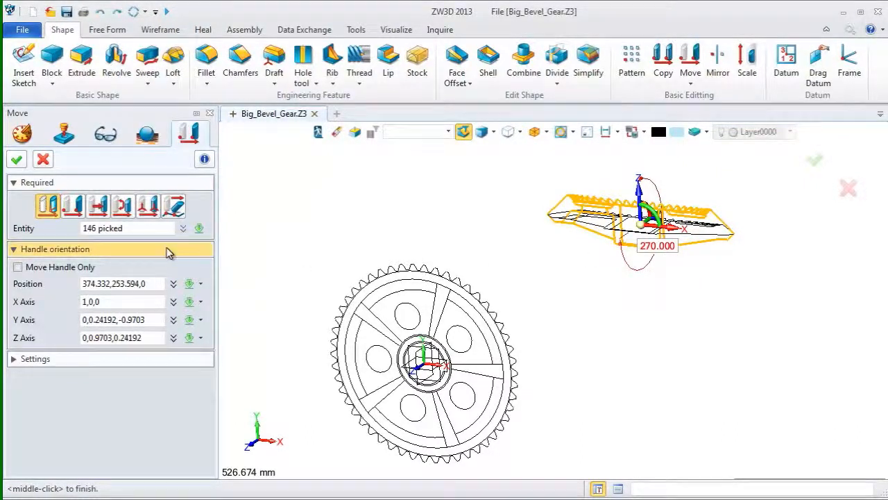
left_click(18, 162)
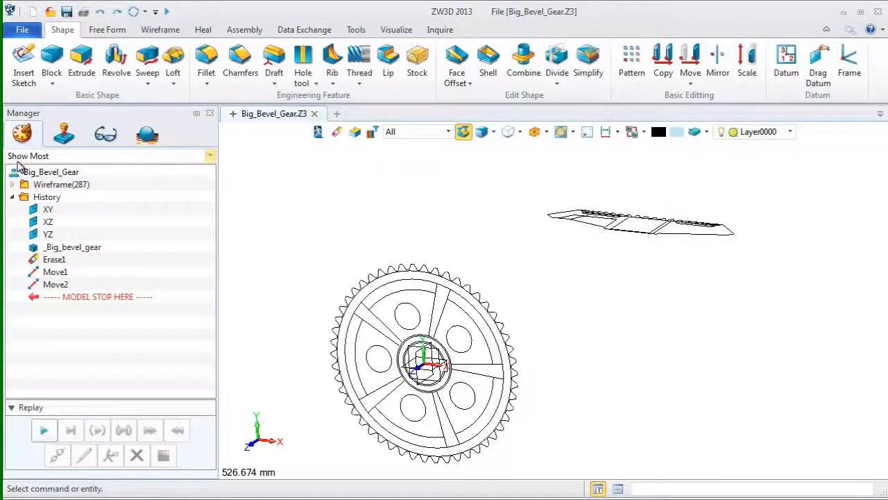
Set up a point-to-point move of the whole gear side view, with the from point at 50 percent between the hub end edge's outer corner points.
left_click(690, 58)
left_click_drag(537, 191, 751, 269)
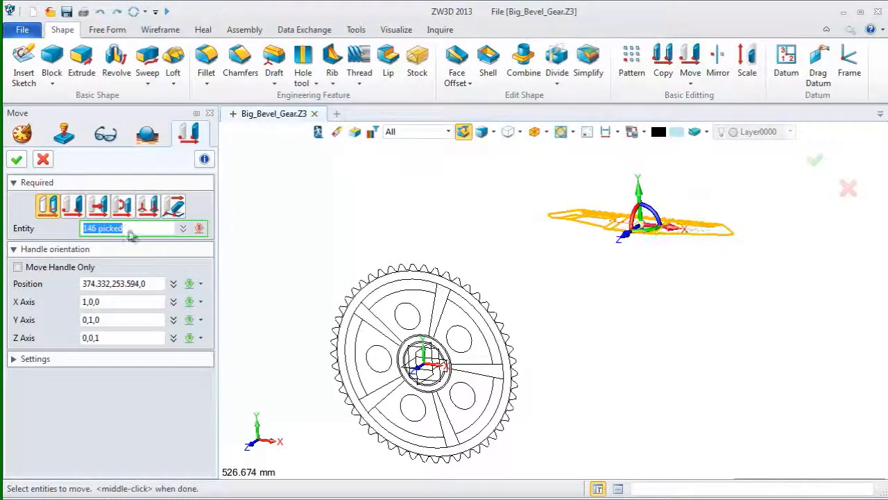
left_click(73, 207)
left_click(98, 248)
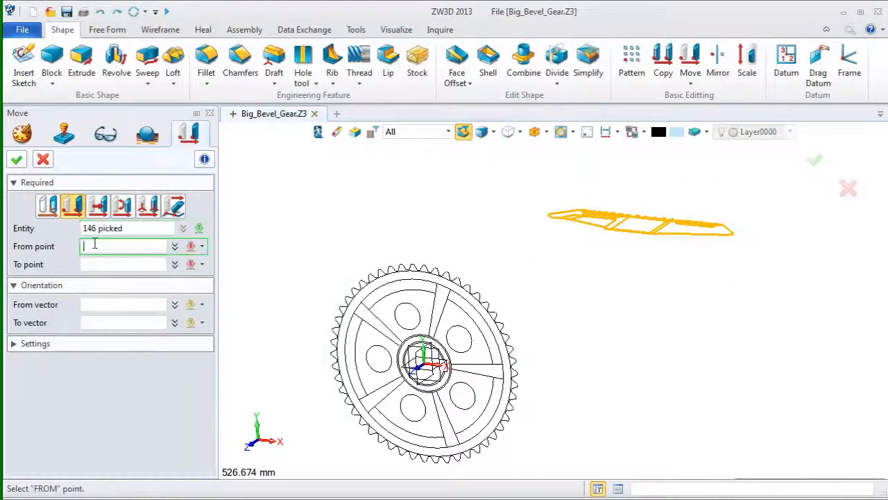
right_click(361, 200)
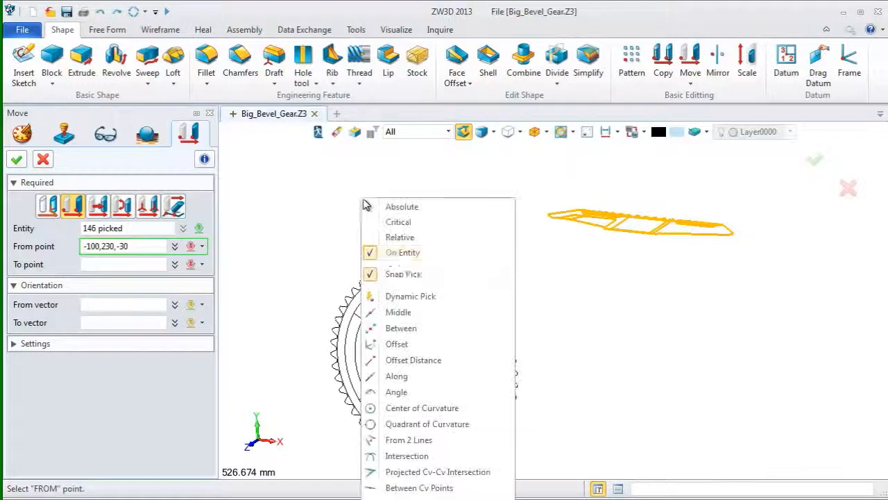
left_click(401, 328)
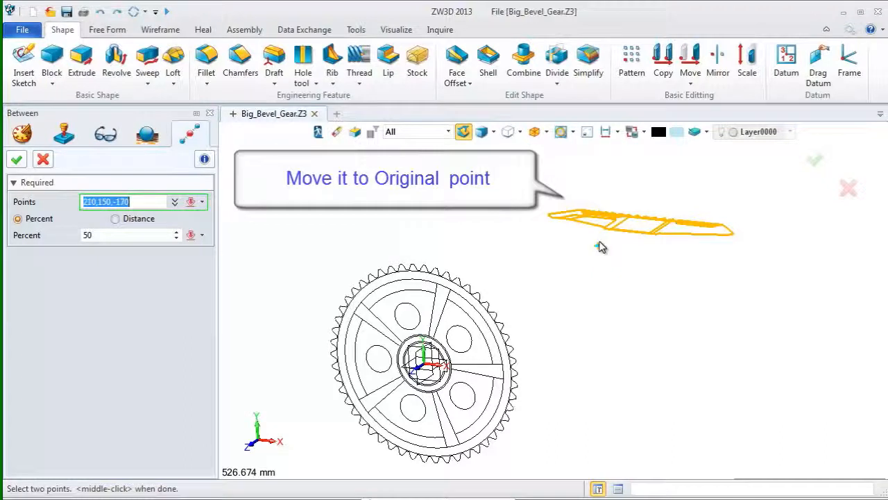
scroll(597, 243, "up", 3)
middle_click_drag(596, 242, 347, 415)
scroll(458, 379, "up", 5)
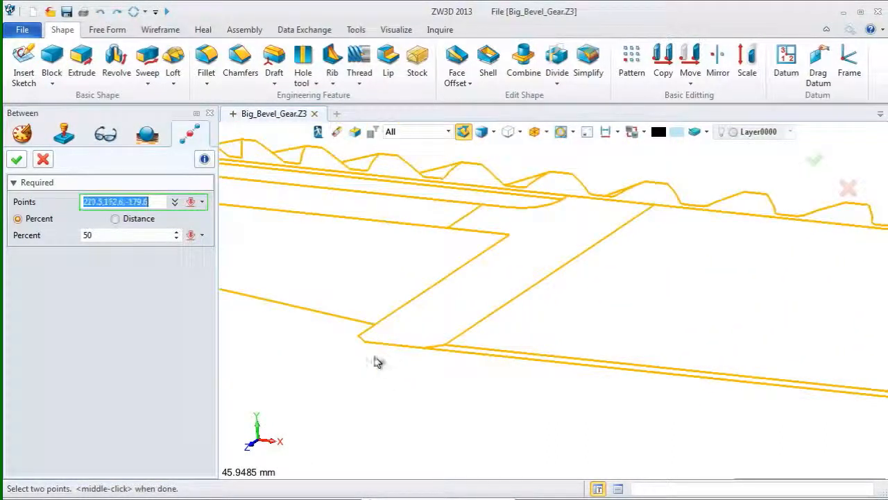
scroll(371, 369, "down", 3)
scroll(562, 406, "up", 1)
scroll(590, 371, "up", 3)
scroll(590, 346, "up", 2)
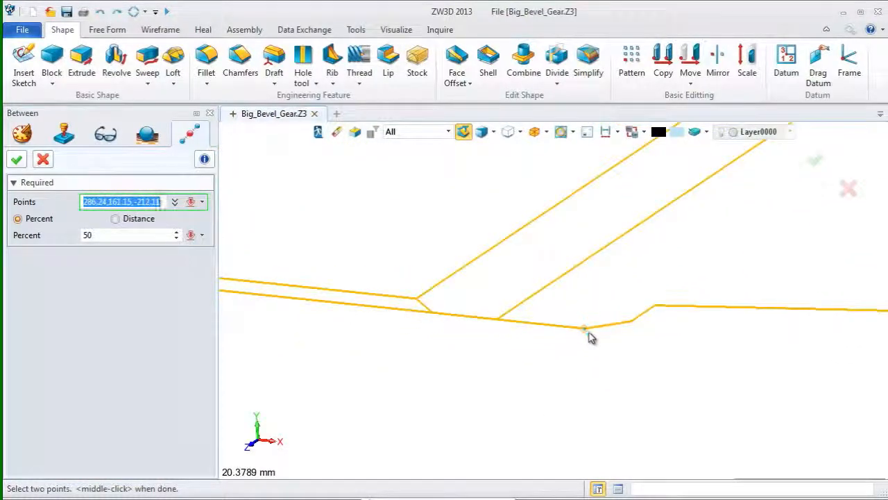
left_click(589, 334)
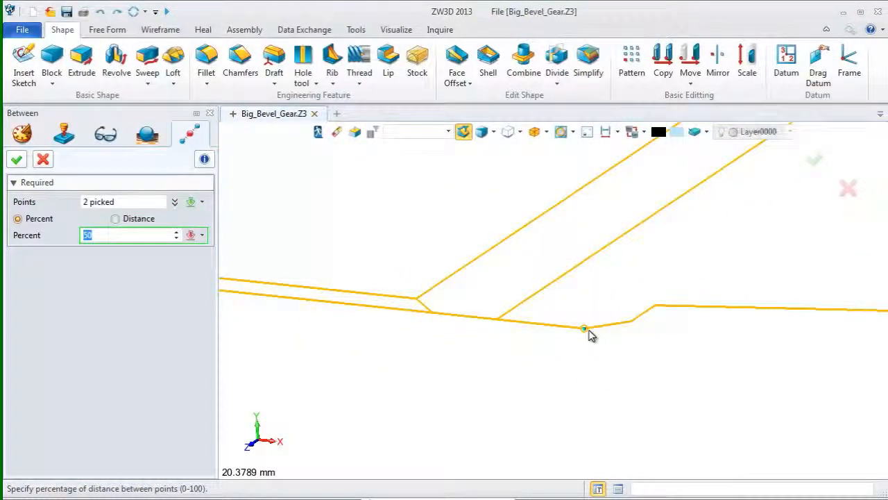
left_click(17, 158)
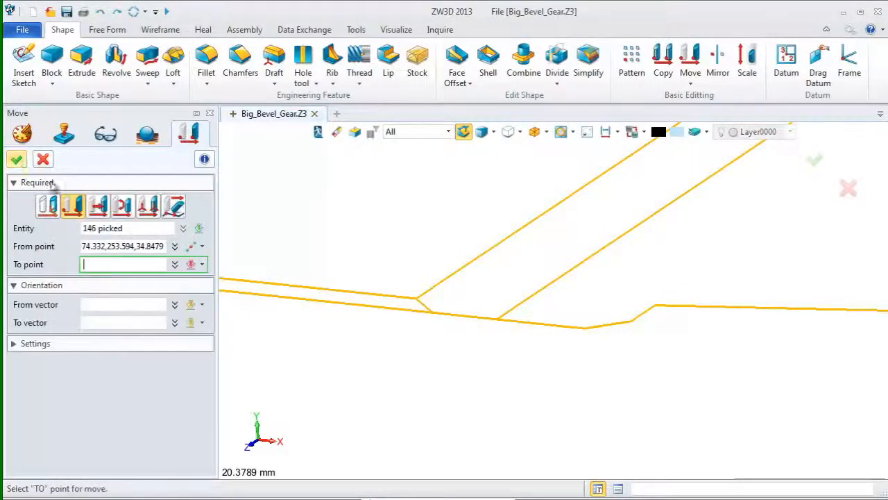
Move the side view to the origin by setting the destination point to 0.
scroll(493, 277, "down", 6)
type("0,")
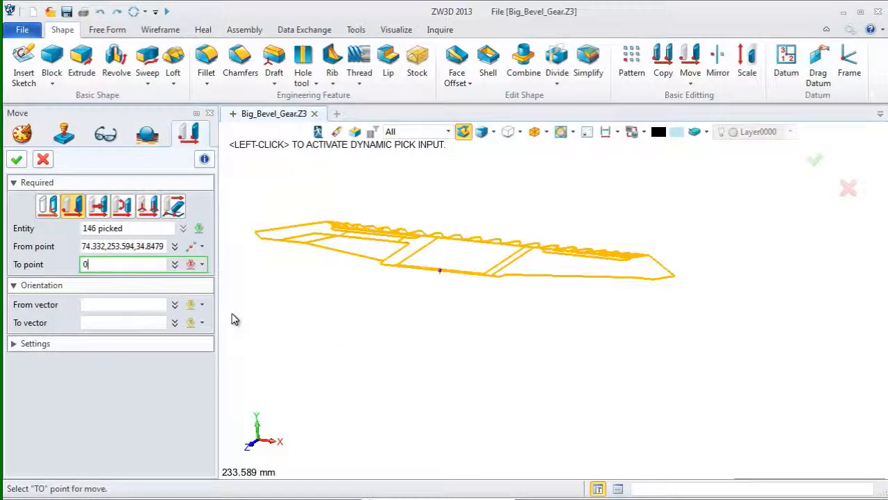
left_click(17, 161)
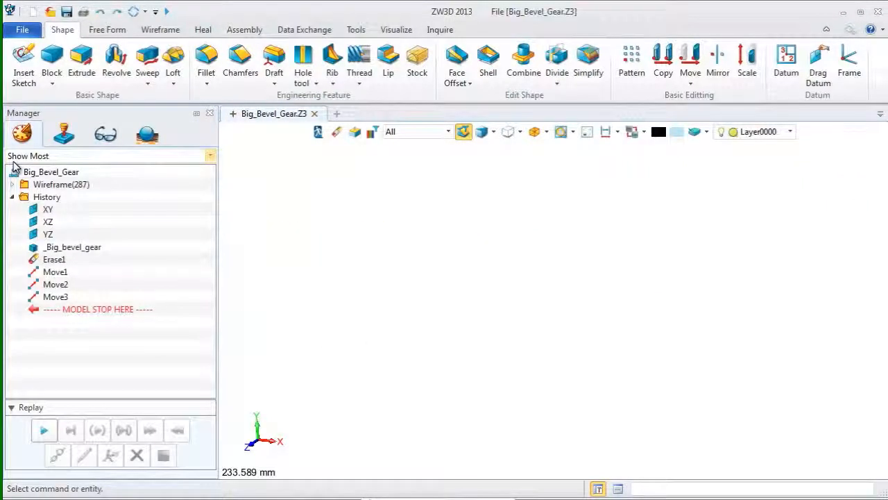
Start a revolve in the front view with a new curve list as its profile, beginning with the left half's bore line.
left_click(547, 131)
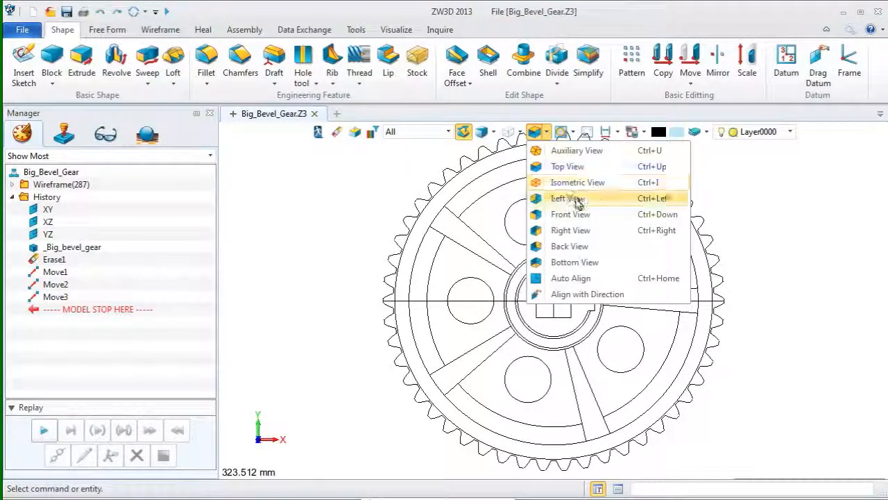
left_click(574, 200)
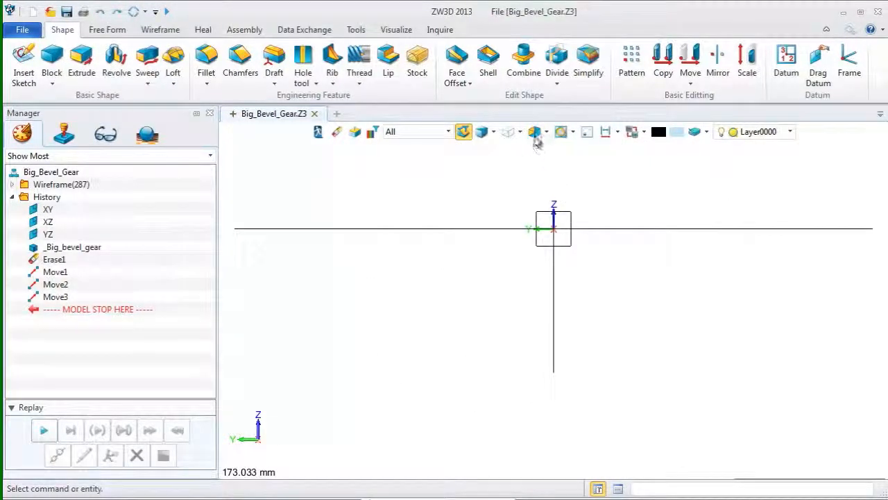
left_click(538, 133)
left_click(563, 215)
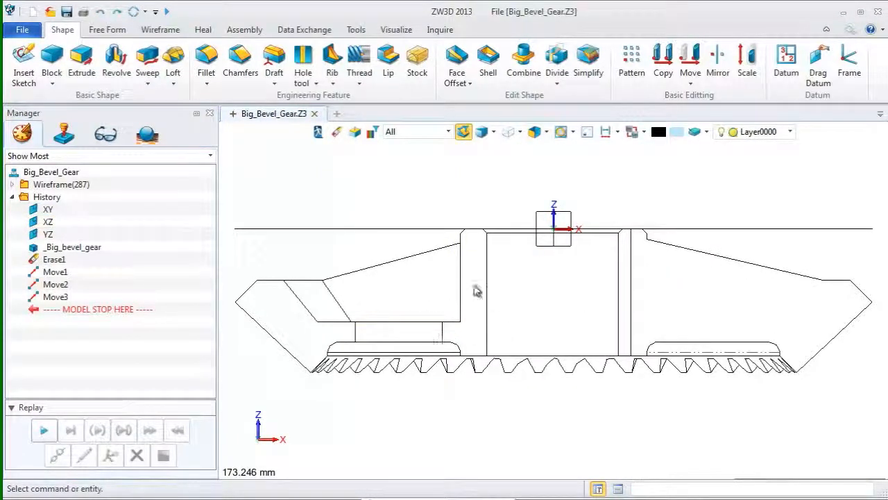
left_click(115, 61)
right_click(375, 191)
left_click(410, 198)
left_click(488, 277)
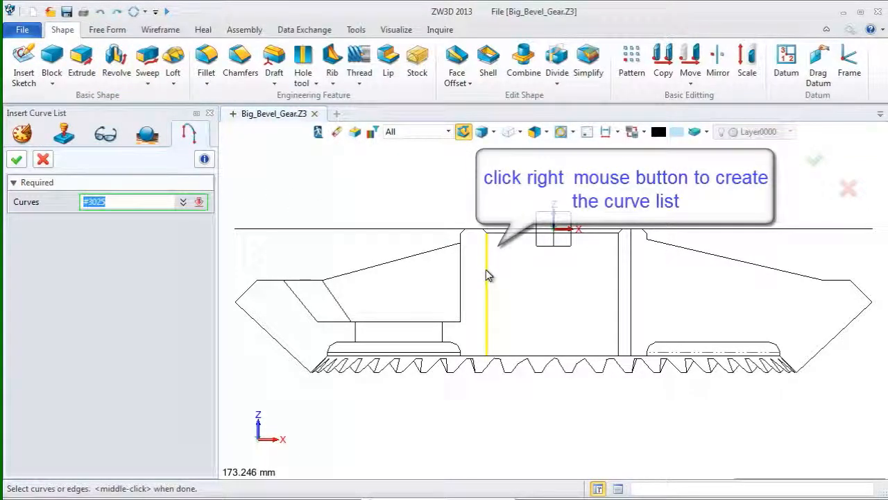
Add the hub's lower edge and the full outline of the rounded lower recess to the curve list.
scroll(471, 353, "up", 4)
left_click(442, 361)
scroll(442, 362, "up", 3)
left_click(443, 357)
left_click(439, 335)
left_click(377, 299)
scroll(404, 292, "down", 5)
left_click(244, 298)
scroll(238, 297, "up", 2)
middle_click_drag(249, 290, 461, 256)
scroll(436, 282, "up", 5)
left_click(451, 270)
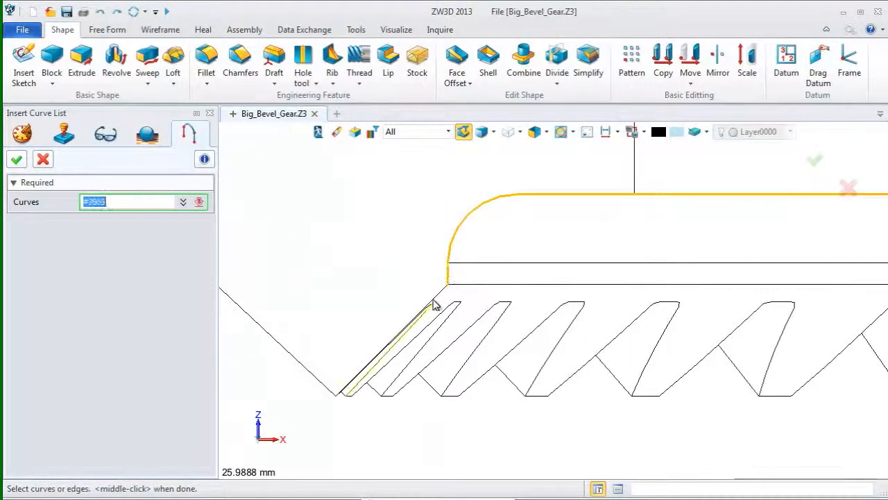
Add the slanted tooth-side edge and the two sloped outer rim edges to the curve list.
scroll(433, 298, "up", 6)
left_click(472, 264)
scroll(469, 259, "down", 5)
scroll(391, 291, "down", 2)
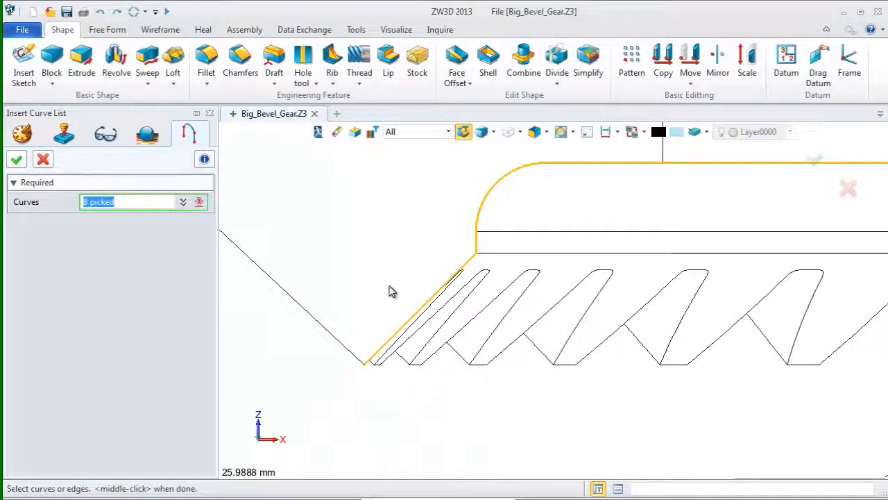
scroll(437, 271, "down", 2)
left_click(417, 273)
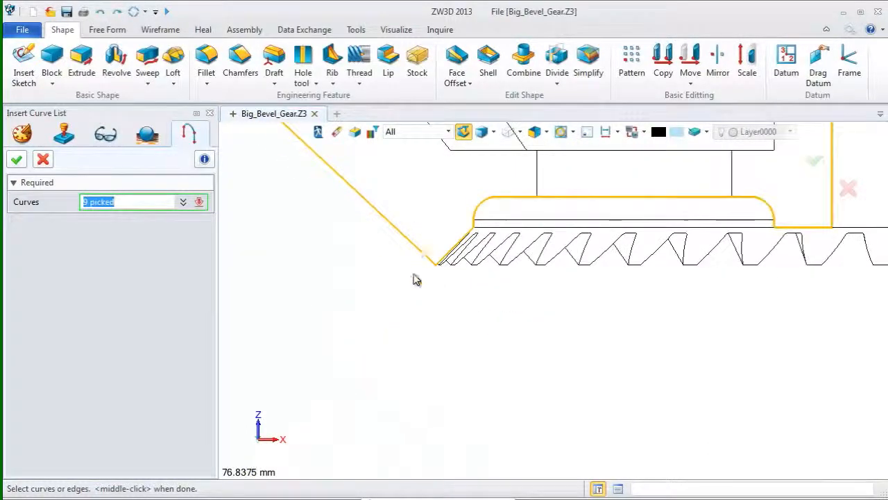
middle_click_drag(416, 277, 408, 366)
left_click(303, 222)
Extend the curve list with the rim's flat upper edge, the inner slanted edge, the web's upper edge and the hub's outer side.
left_click(327, 204)
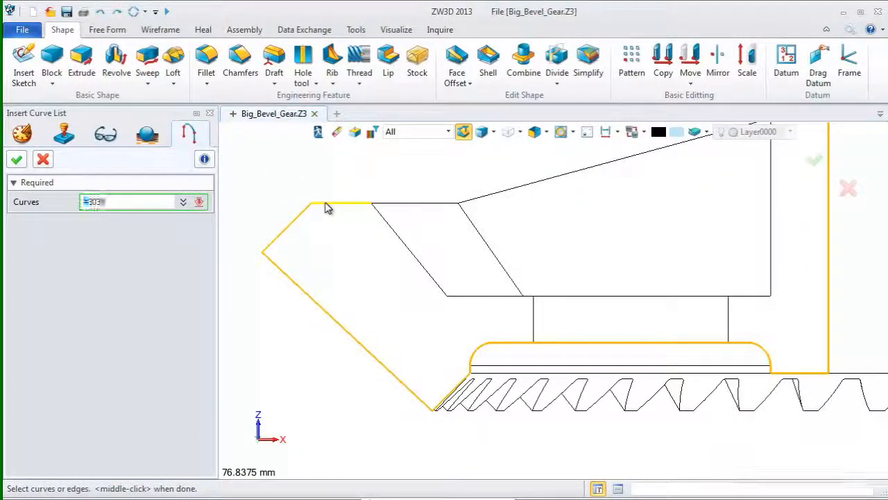
left_click(386, 228)
left_click(494, 303)
left_click(770, 252)
Complete the curve list with the hub's upper edge and its two chamfer lines.
scroll(579, 288, "up", 5)
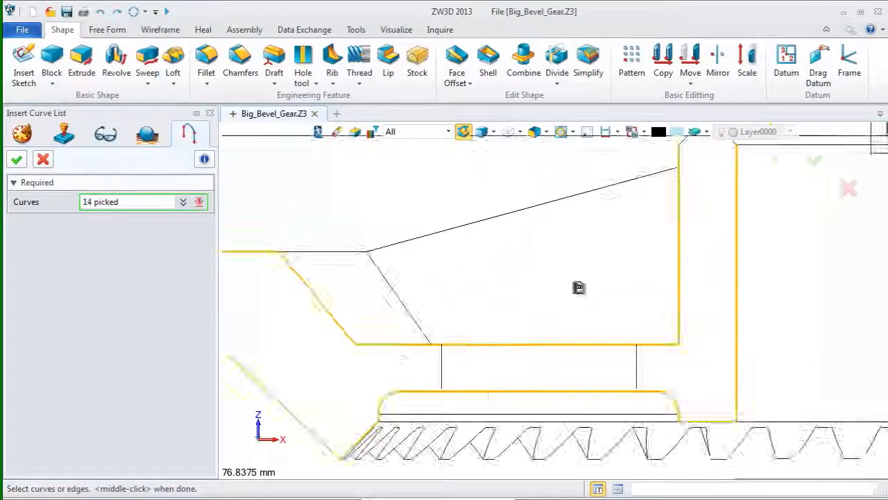
scroll(496, 237, "up", 4)
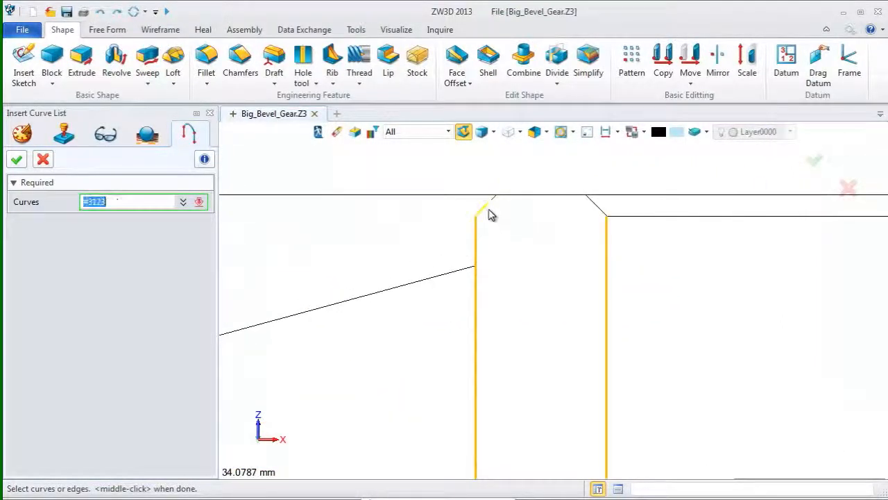
left_click(489, 207)
left_click(562, 204)
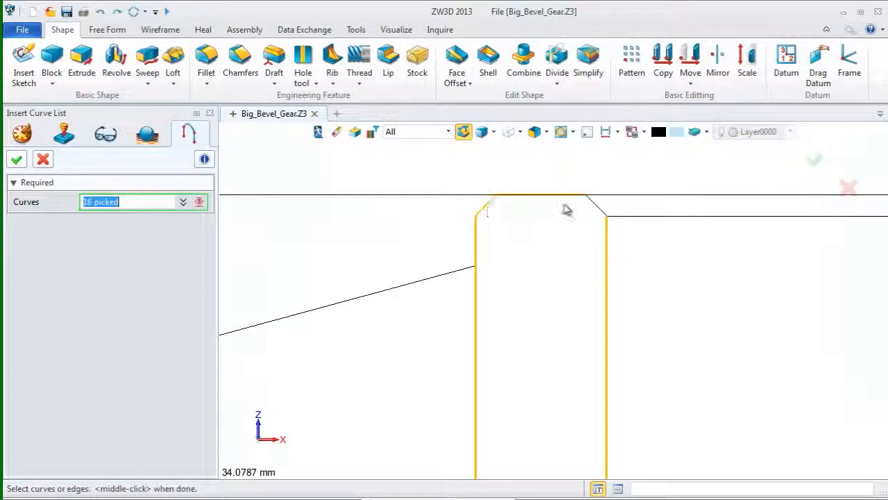
left_click(590, 200)
scroll(569, 270, "down", 9)
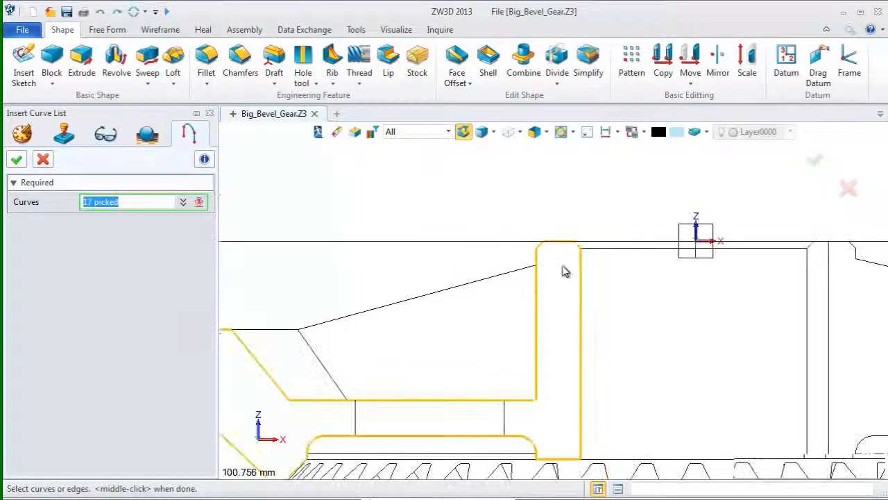
left_click(18, 161)
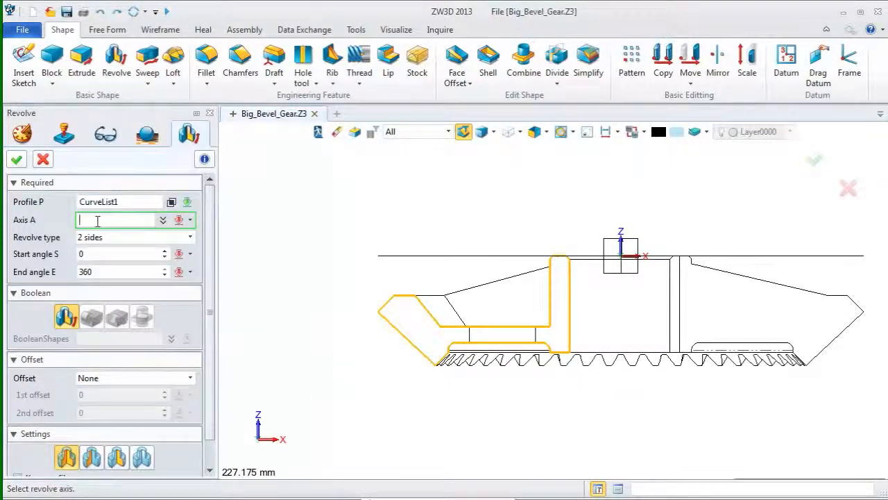
Revolve the curve list profile from 0 to 360 degrees about the Z axis as a base solid.
right_click(314, 199)
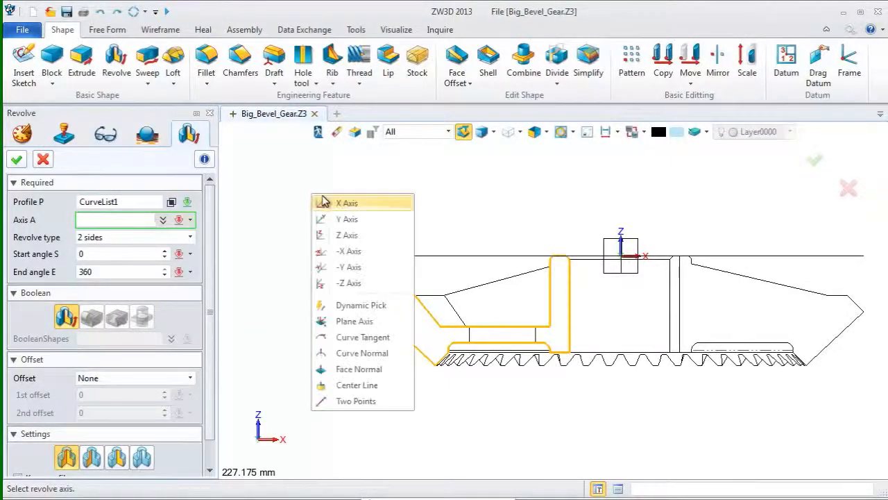
left_click(350, 236)
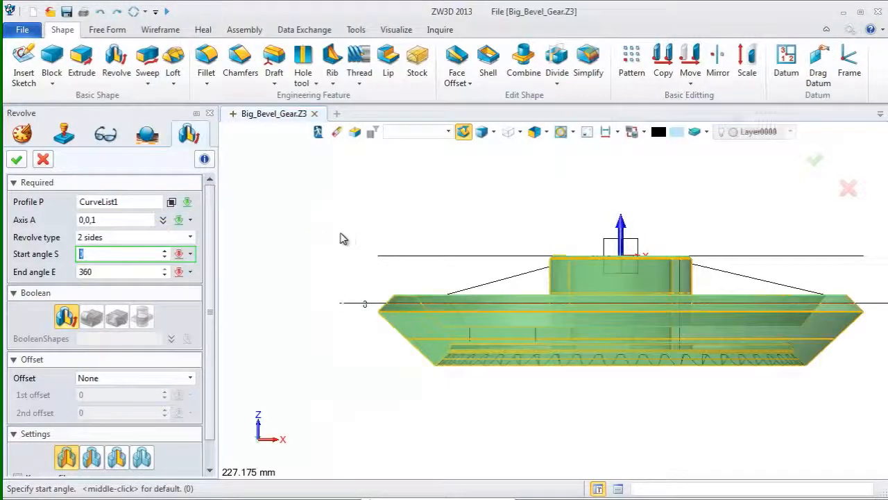
left_click(18, 161)
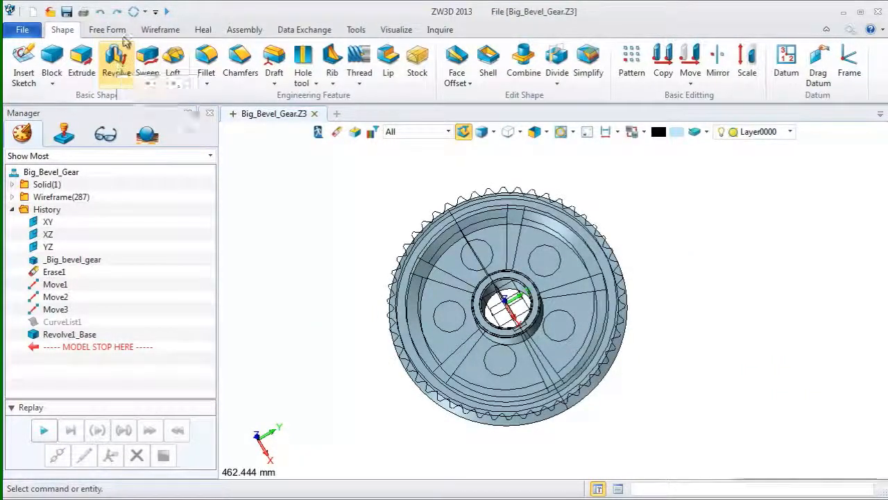
Project one tooth-gap curve of the round view onto the gear's sloped outer tooth face along the -Z direction.
left_click(169, 32)
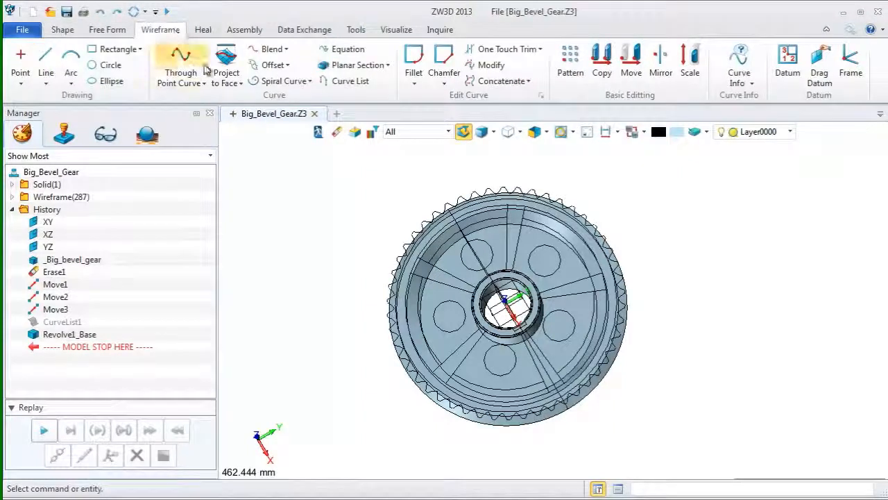
left_click(225, 64)
middle_click_drag(295, 227, 330, 213)
mouse_move(345, 314)
middle_mouse_down()
mouse_move(331, 298)
mouse_move(331, 324)
mouse_move(344, 326)
middle_mouse_up()
right_click_drag(344, 326, 346, 328)
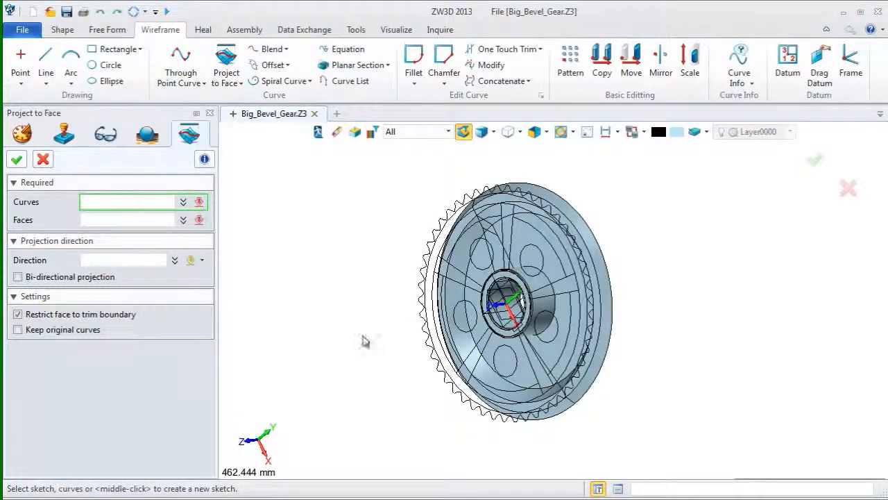
middle_click_drag(363, 339, 326, 363)
scroll(502, 224, "up", 7)
left_click(499, 226)
left_click(157, 220)
left_click(492, 224)
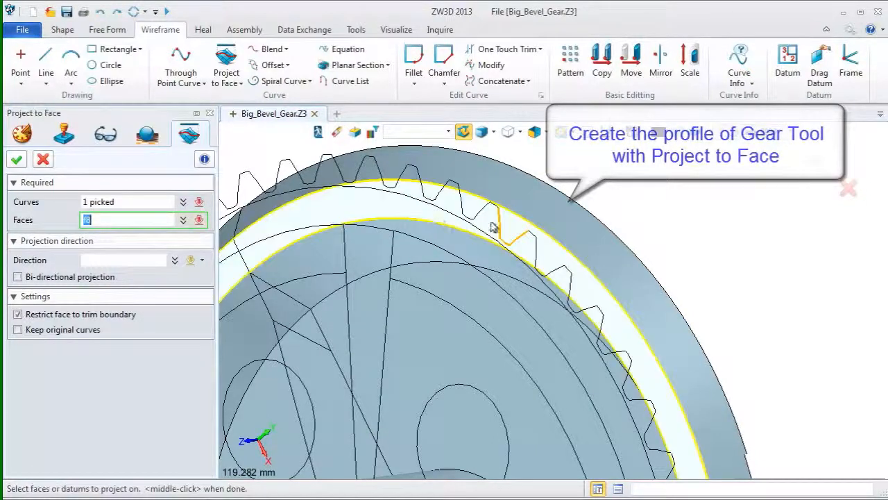
left_click(113, 260)
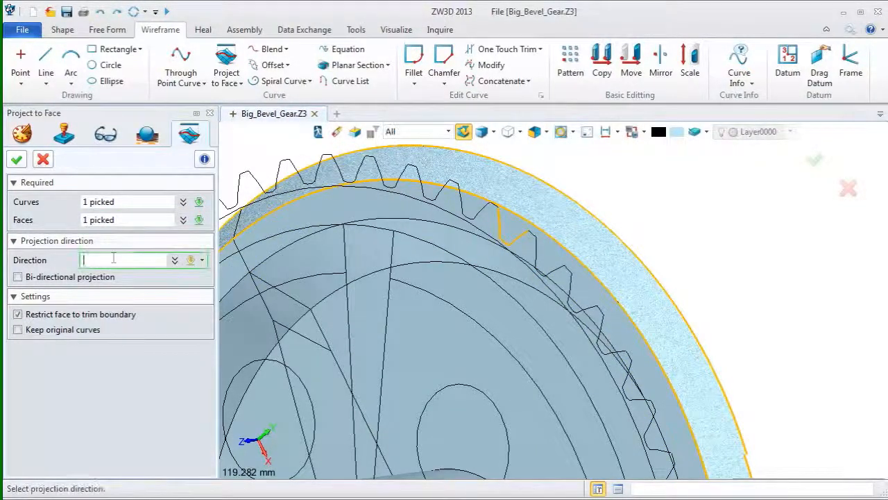
right_click(668, 203)
left_click(711, 292)
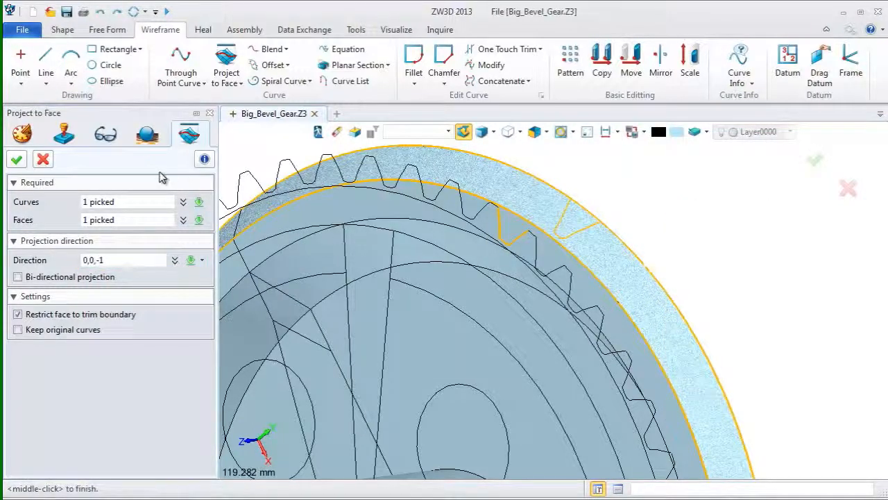
left_click(17, 160)
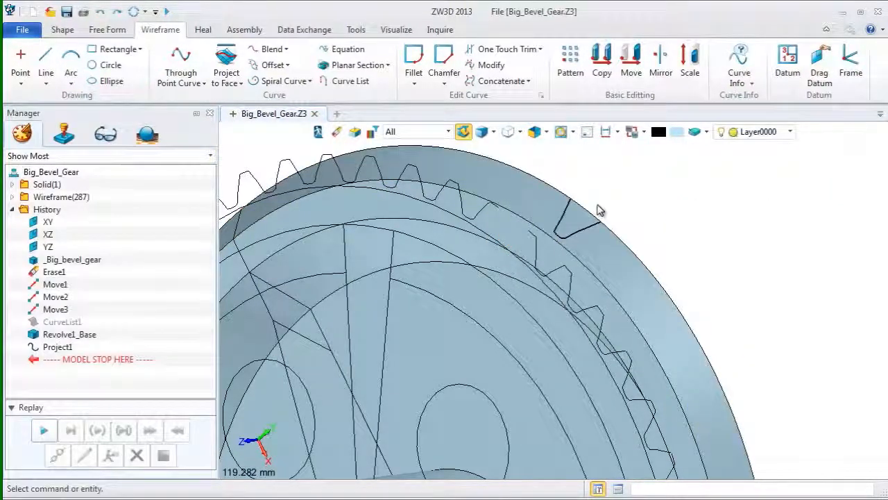
Project the tooth-gap curve from the outer sloped face onto the rim's inner sloped face, keeping the original curve.
scroll(597, 208, "down", 5)
right_click_drag(612, 222, 611, 237)
middle_click_drag(570, 237, 645, 231)
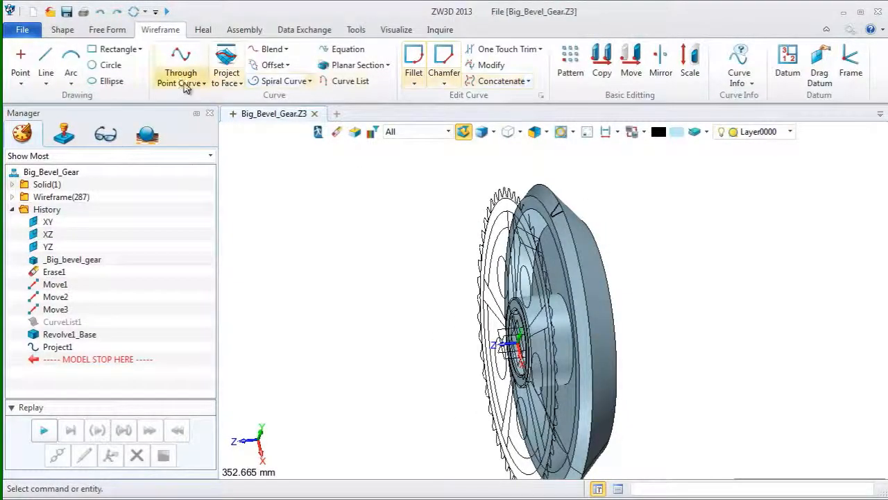
left_click(225, 69)
middle_click_drag(357, 245, 521, 204)
scroll(604, 220, "up", 3)
left_click(528, 217)
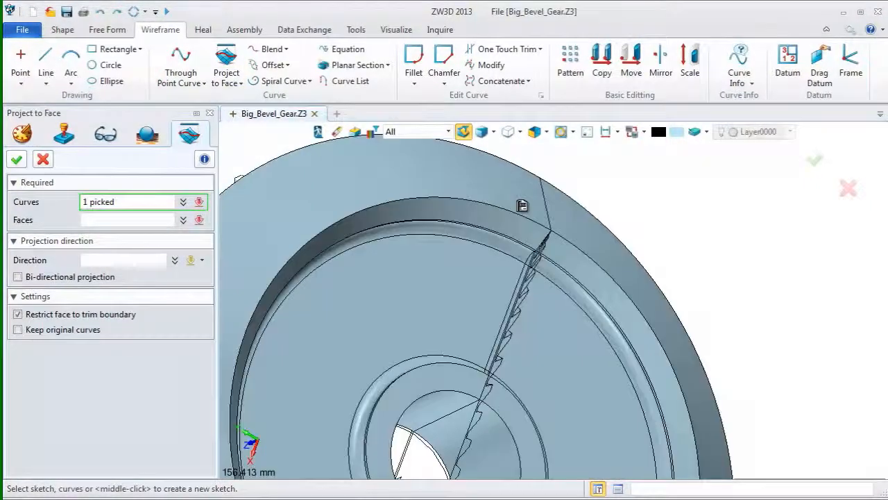
middle_click(389, 219)
left_click(405, 220)
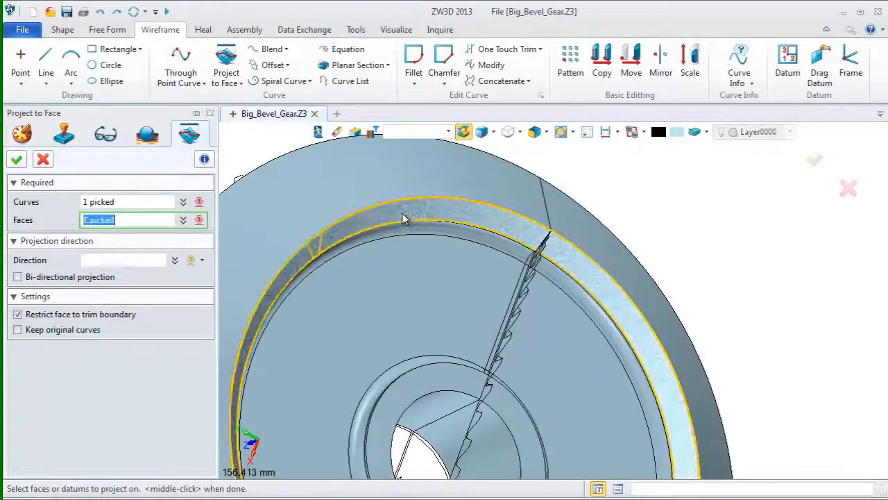
middle_click_drag(313, 341, 333, 273)
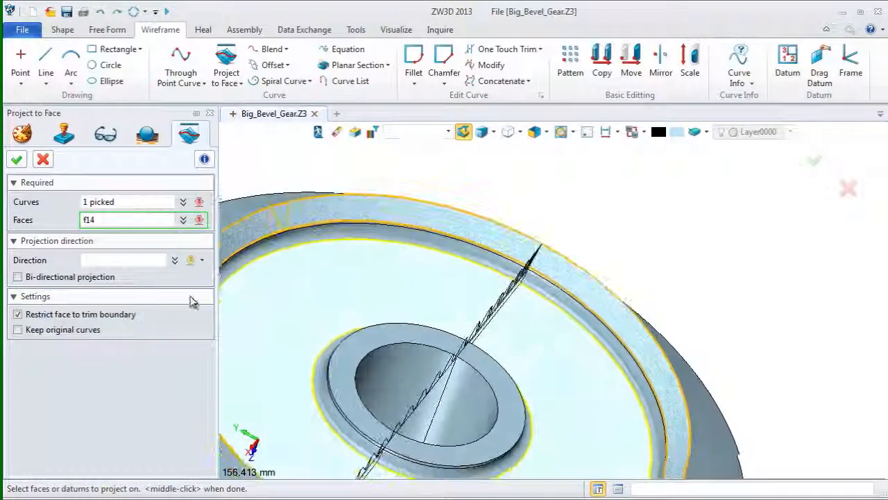
left_click(18, 329)
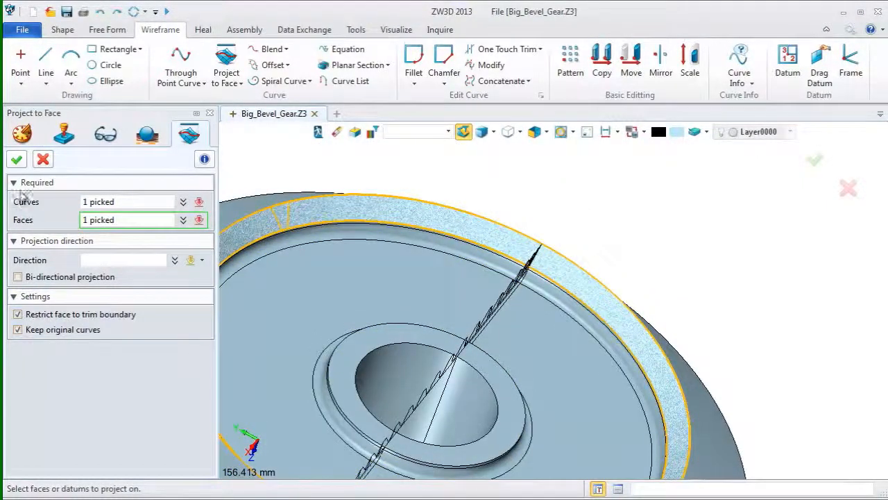
left_click(17, 161)
Create curves from the two circular edges that bound the gear's conical outer surface.
right_click_drag(394, 299, 462, 315)
scroll(462, 316, "up", 2)
middle_click_drag(461, 315, 606, 337)
right_click_drag(606, 338, 403, 240)
scroll(593, 294, "down", 6)
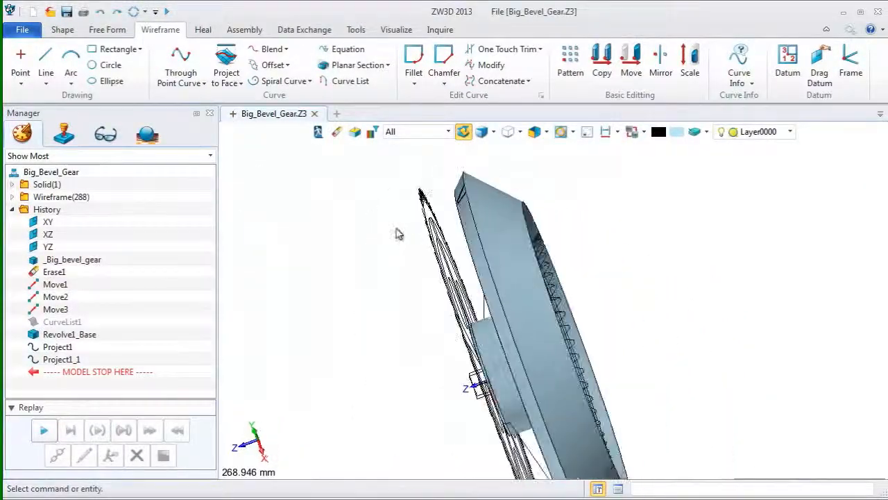
left_click(240, 83)
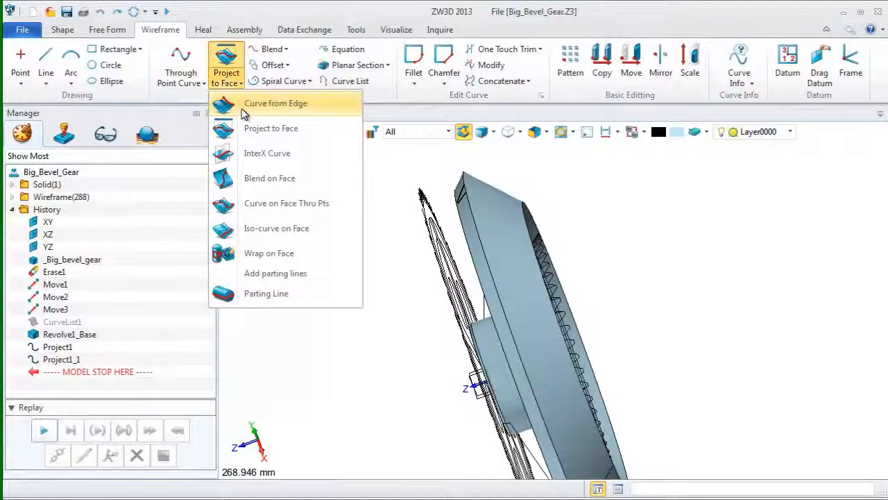
left_click(244, 107)
right_click_drag(317, 287, 324, 206)
left_click(490, 185)
left_click(510, 217)
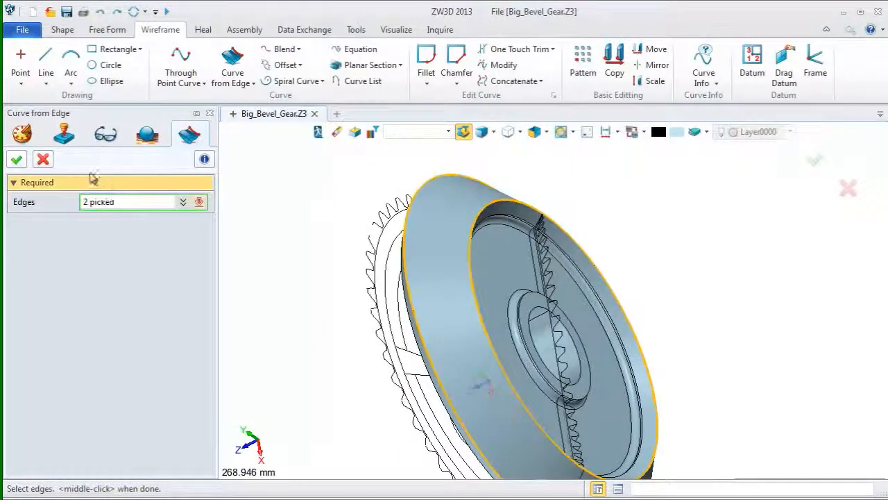
left_click(16, 158)
right_click_drag(229, 212, 303, 233)
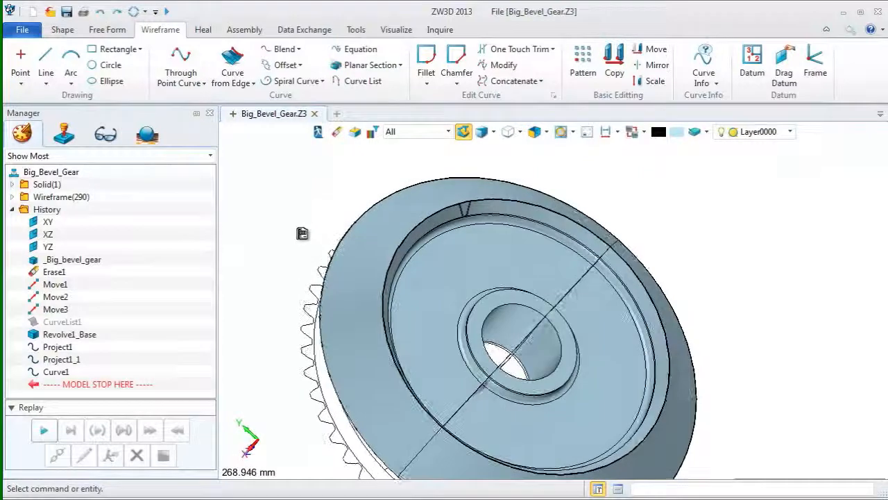
Trim the smaller edge circle with One Touch Trim, leaving only the arc that closes the inner tooth-gap profile.
left_click(507, 52)
left_click(463, 206)
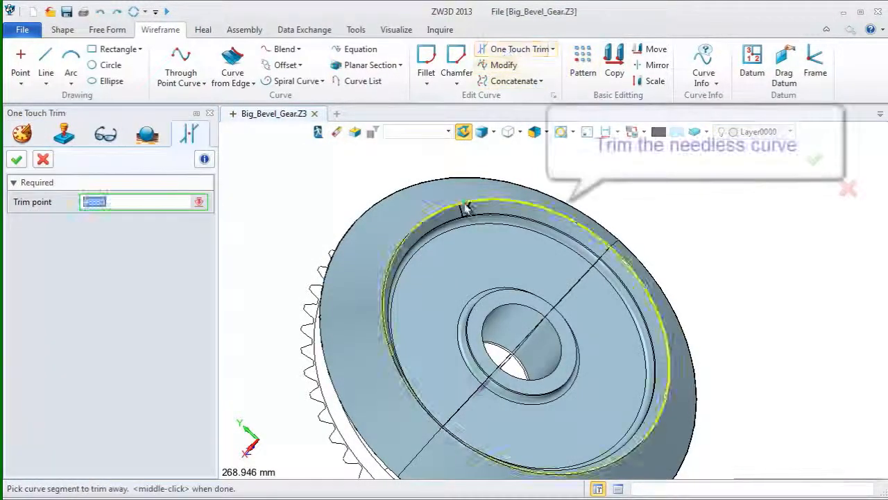
left_click(505, 198)
left_click(656, 310)
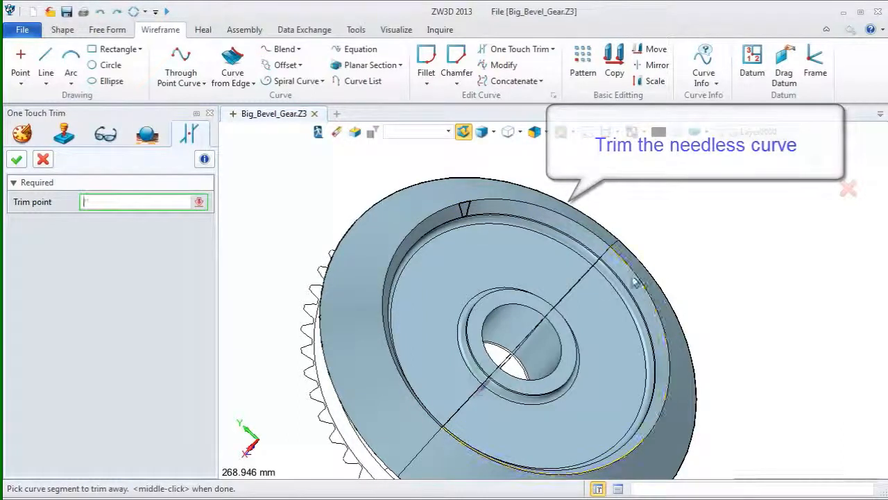
Trim the larger edge circle down to the arc that closes the tooth-gap profile on the outer sloped face.
right_click_drag(389, 283, 507, 232)
left_click(511, 216)
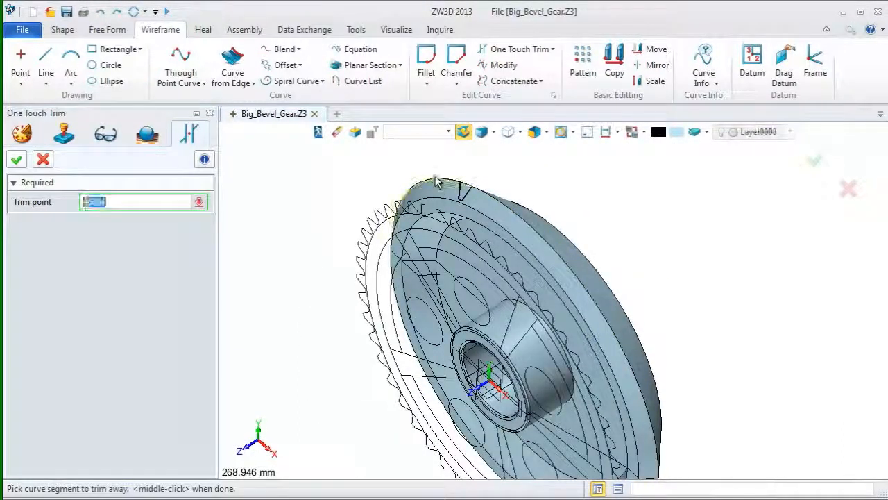
scroll(452, 229, "down", 4)
right_click_drag(455, 231, 405, 176)
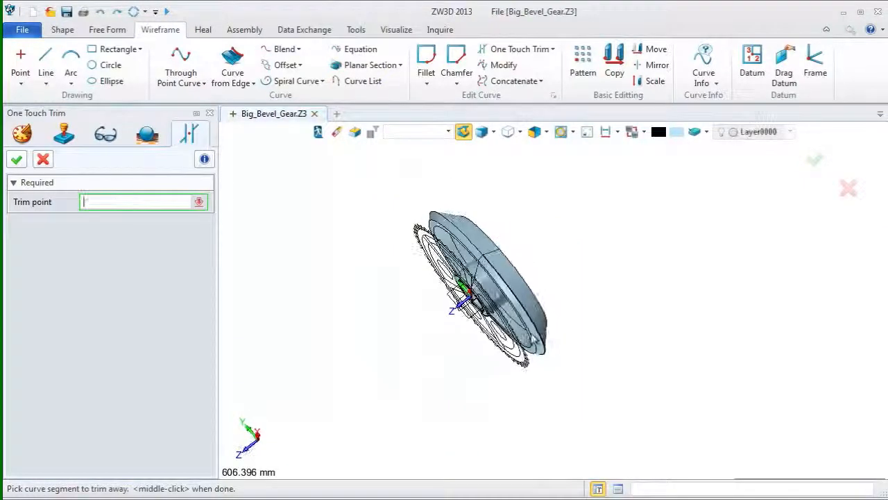
left_click(538, 327)
mouse_move(407, 282)
right_mouse_down()
mouse_move(337, 291)
mouse_move(411, 274)
right_mouse_up()
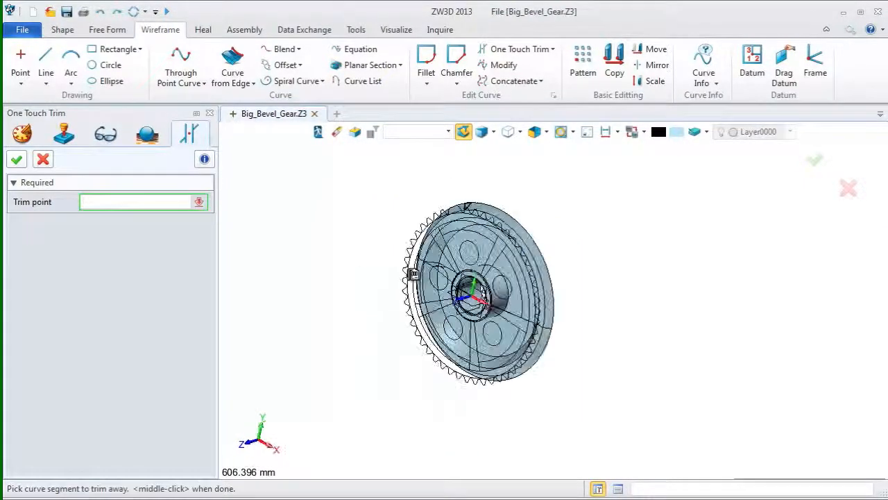
left_click(16, 159)
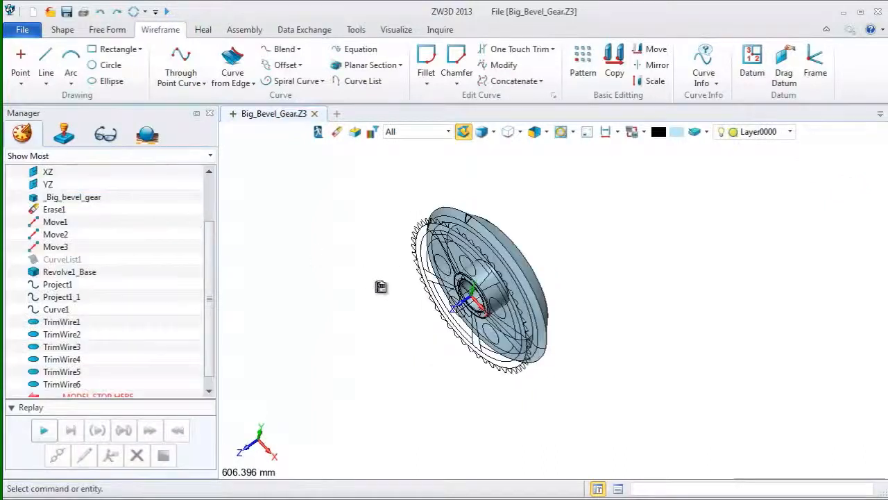
scroll(430, 235, "up", 6)
right_click_drag(521, 274, 476, 294)
scroll(465, 291, "down", 4)
middle_click_drag(460, 290, 513, 265)
right_click_drag(517, 269, 595, 274)
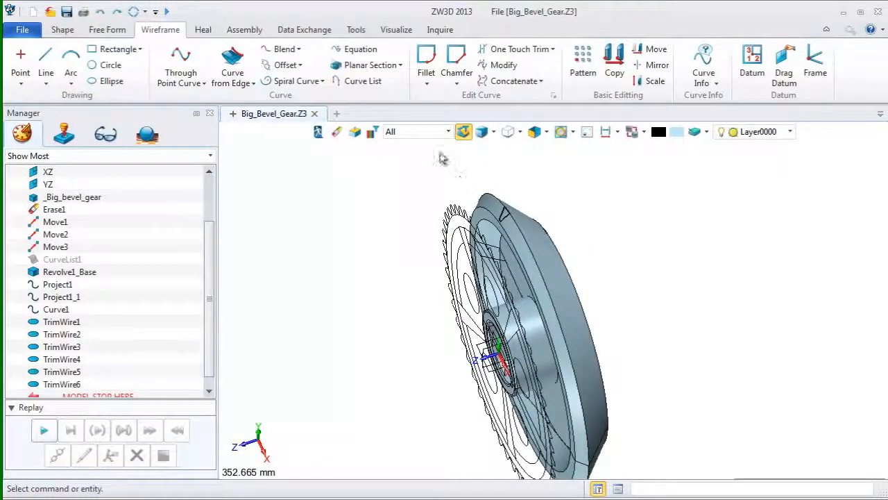
Start a Loft and define its first profile as a curve list of the closing arc and tooth-gap curve on the outer sloped face.
left_click(62, 29)
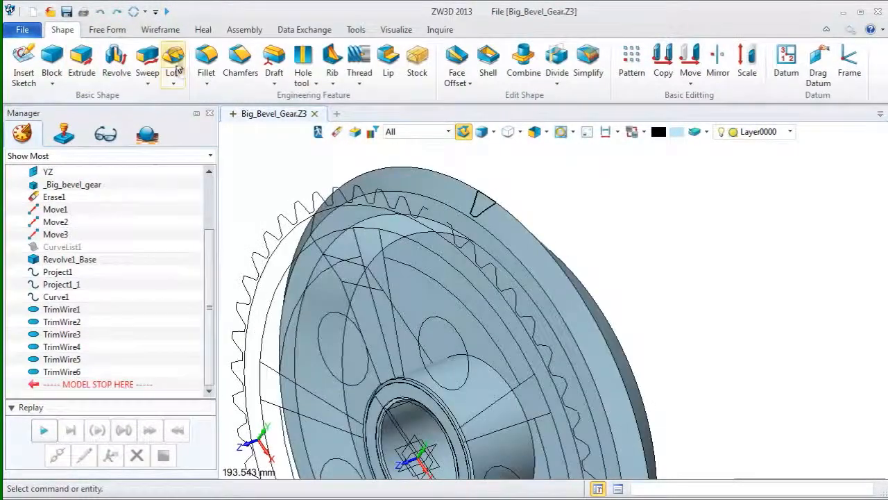
left_click(173, 64)
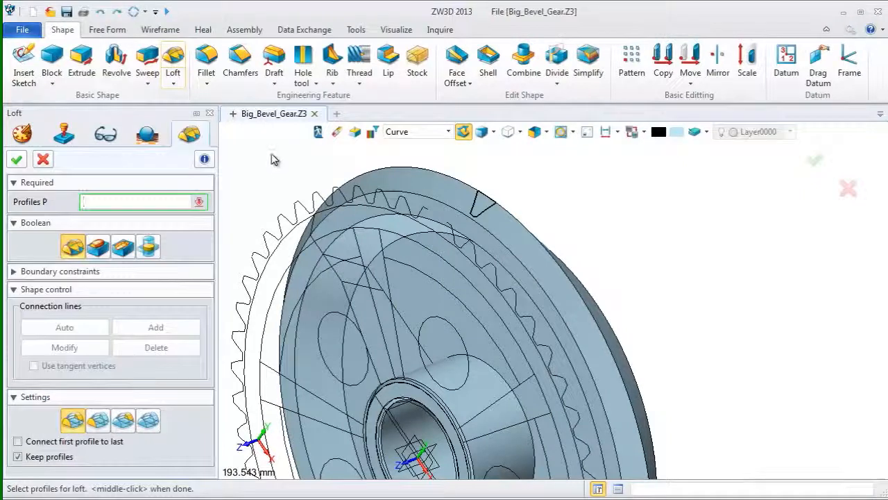
right_click(272, 156)
left_click(312, 201)
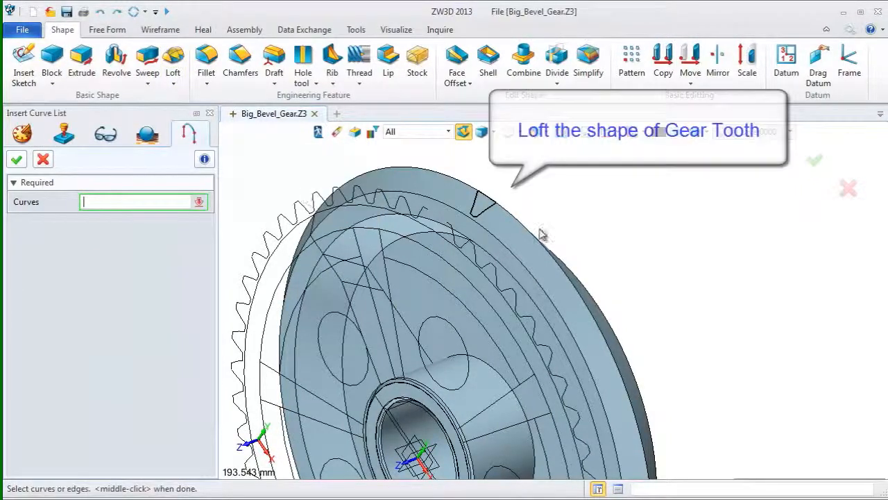
left_click(426, 133)
left_click(416, 157)
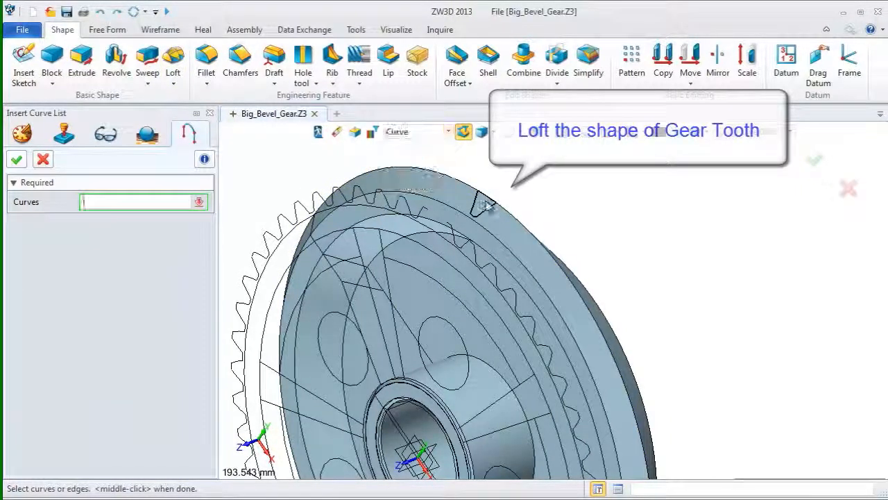
scroll(488, 201, "up", 4)
left_click(465, 196)
left_click(17, 159)
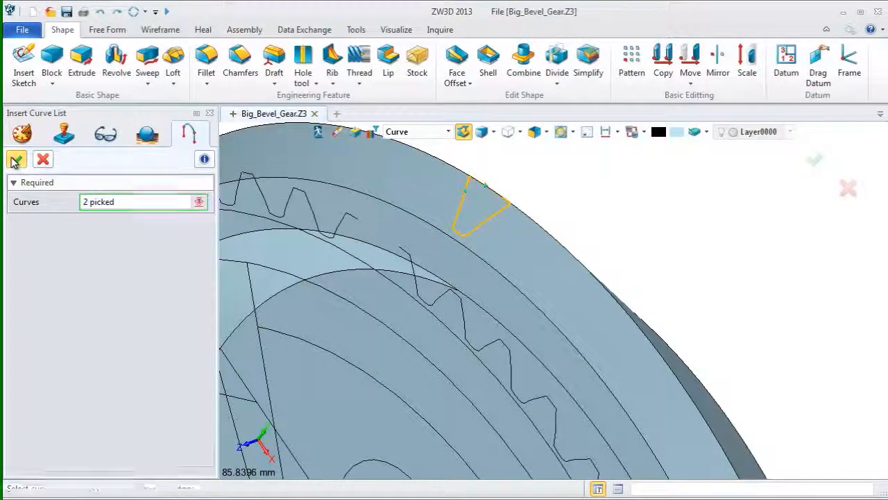
Add the closed tooth-gap outline on the inner sloped face as the second loft profile, running in the same direction as the first.
right_click_drag(598, 267, 271, 248)
scroll(569, 263, "down", 4)
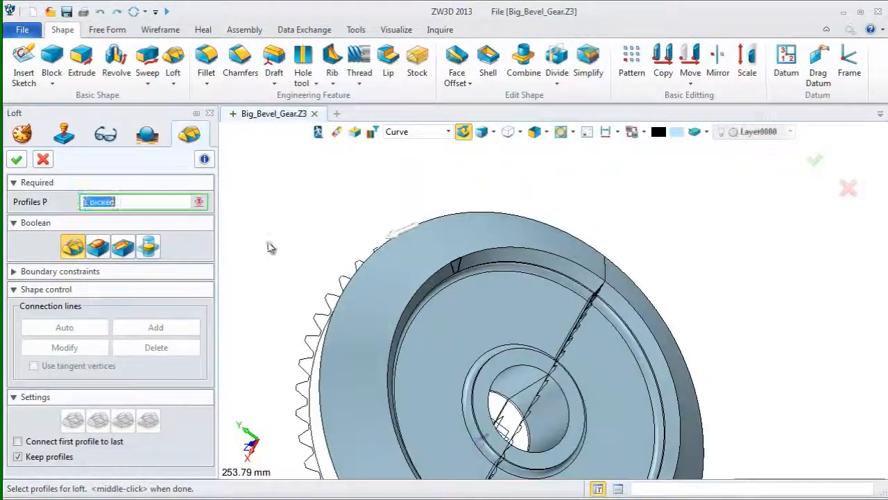
right_click(350, 206)
left_click(385, 238)
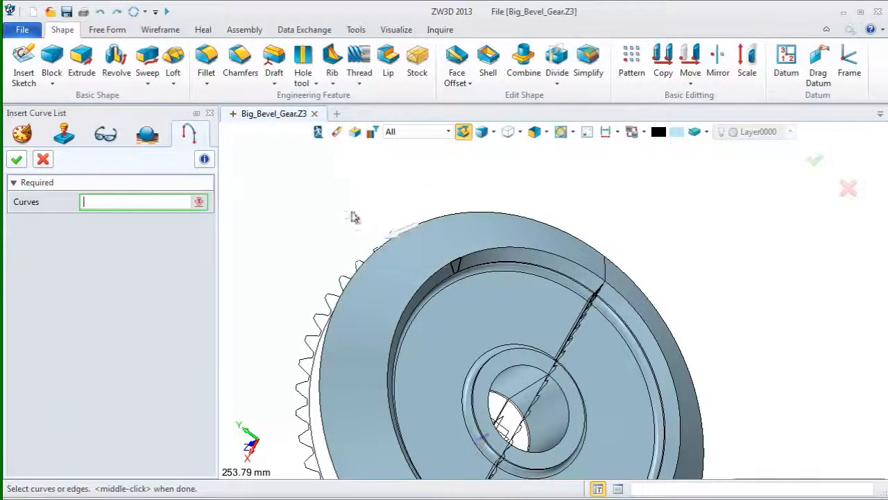
left_click(429, 133)
left_click(407, 152)
left_click(461, 262)
scroll(462, 262, "up", 4)
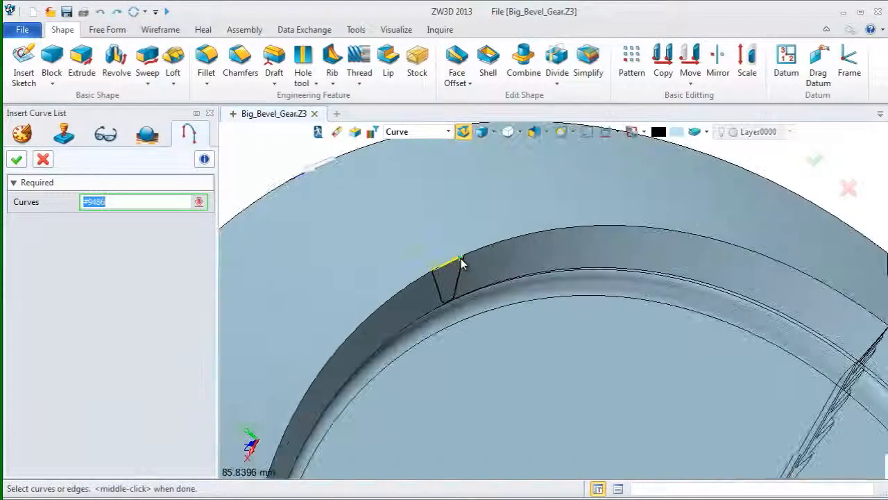
left_click(445, 271)
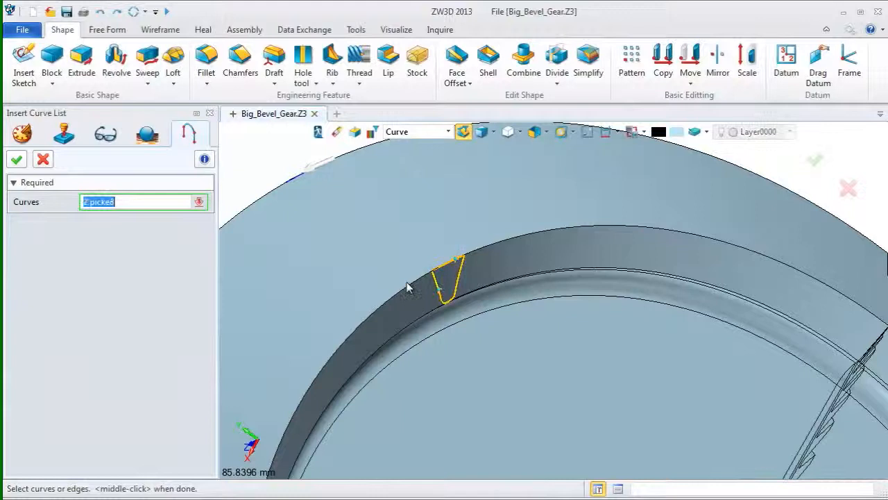
left_click(16, 159)
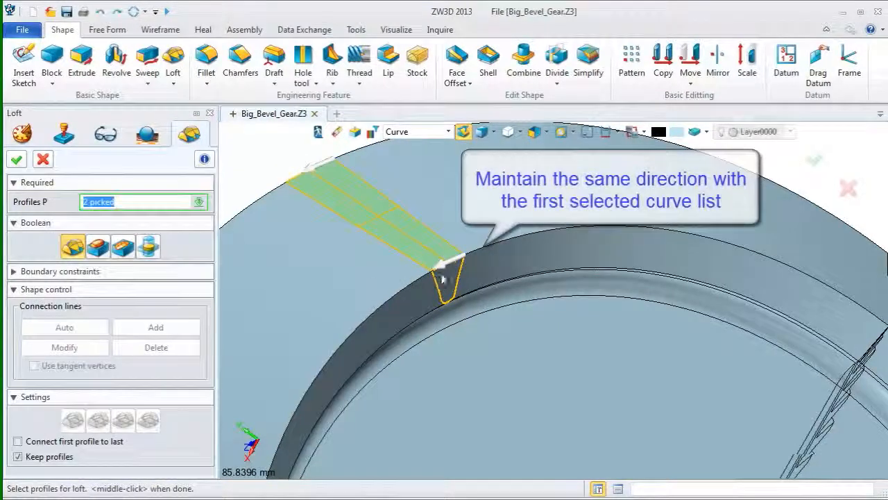
Create the loft between the two tooth-gap profiles as a separate base solid.
scroll(444, 276, "down", 4)
right_click_drag(446, 277, 505, 297)
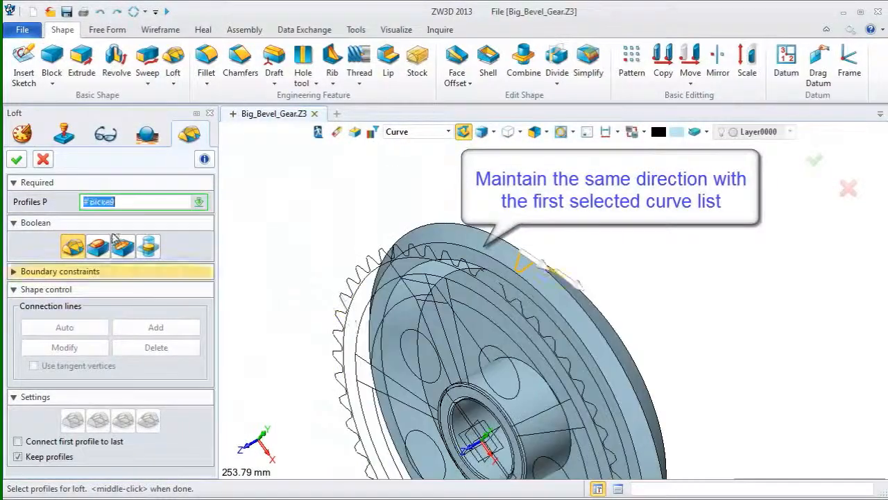
left_click(16, 160)
right_click_drag(292, 236, 318, 193)
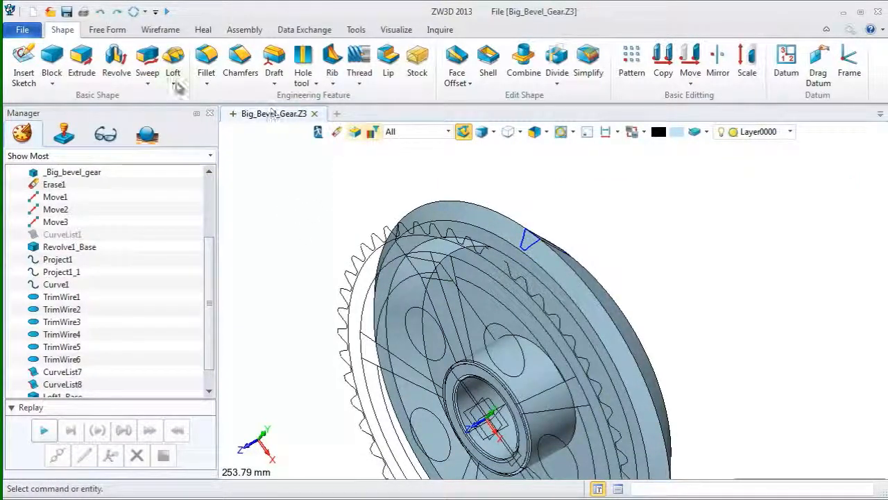
Start a circular pattern filtered to shapes and pick the lofted tooth-gap solid as a base.
left_click(628, 76)
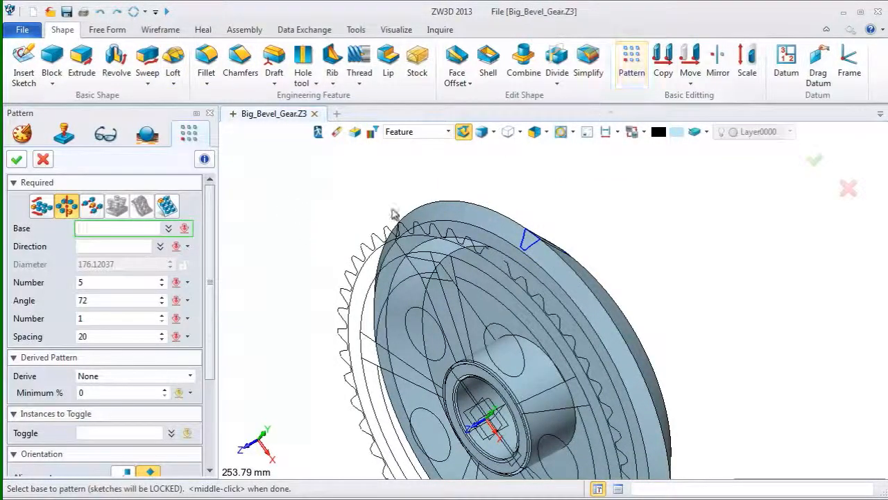
left_click(448, 131)
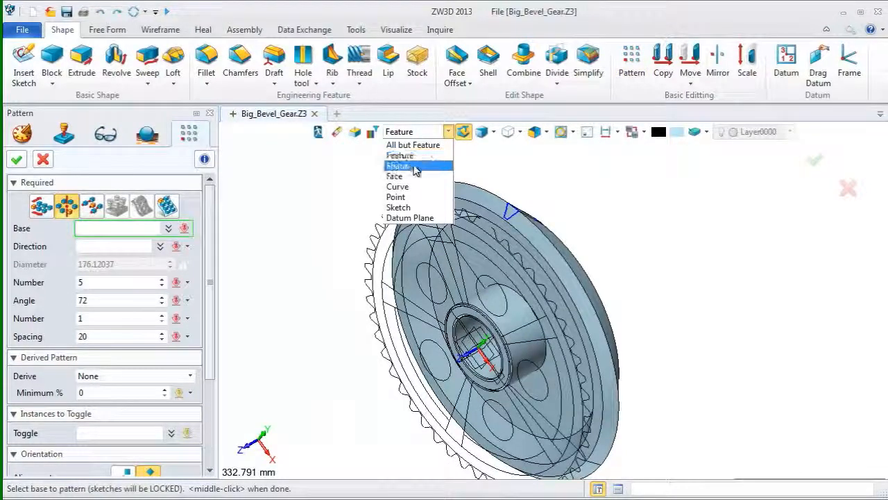
left_click(409, 166)
left_click(537, 219)
right_click_drag(536, 220, 466, 249)
scroll(466, 250, "up", 5)
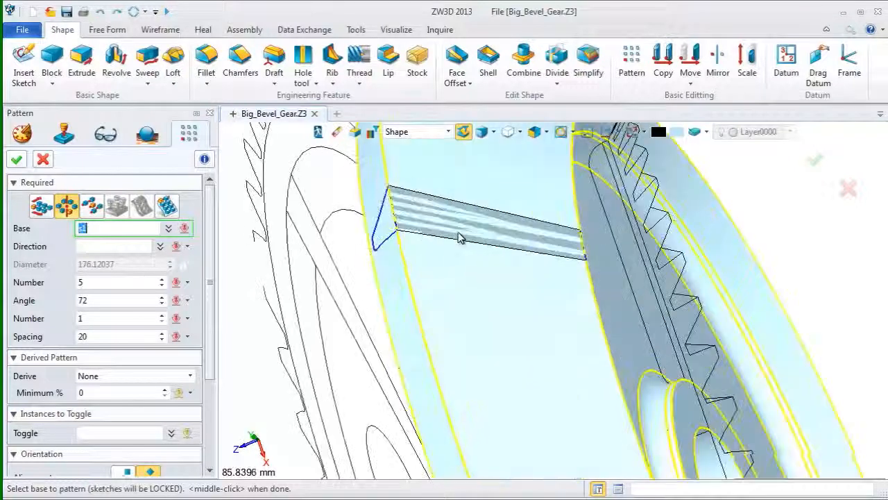
left_click(521, 226)
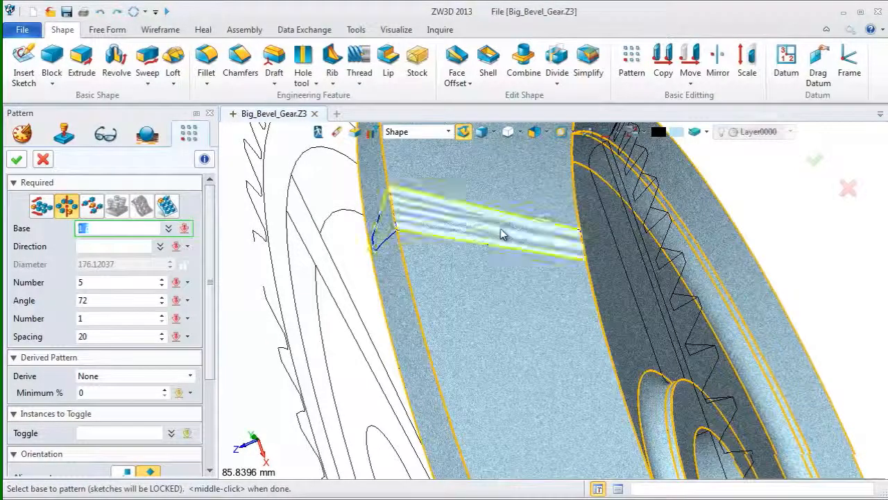
Remove the revolved gear body s1 from the pattern base and set the pattern direction to the Z axis (0,0,1).
left_click(397, 222)
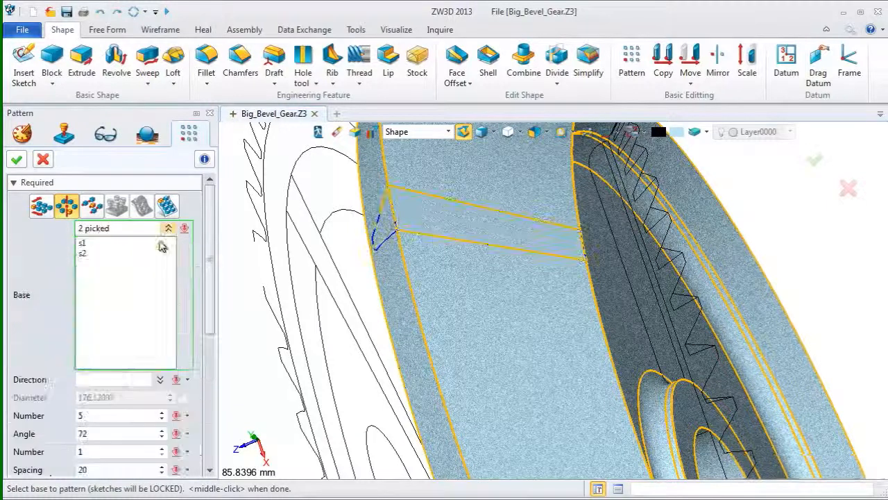
right_click(101, 244)
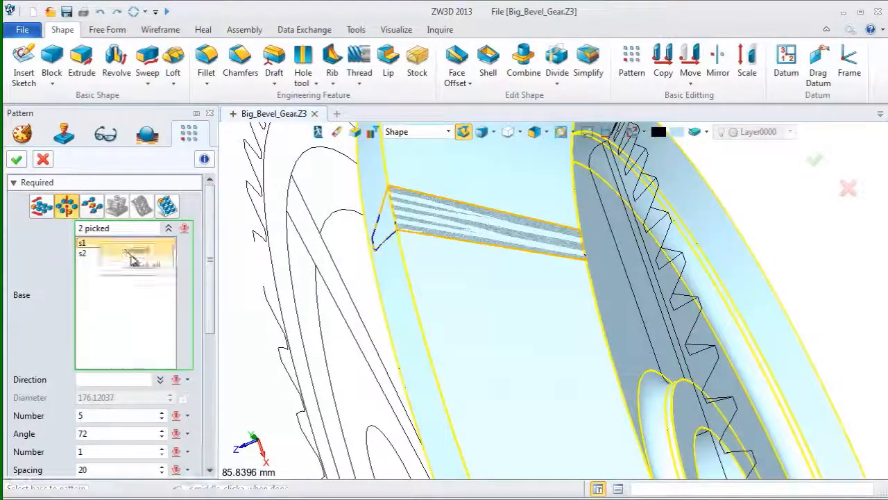
left_click(130, 251)
right_click(687, 200)
left_click(697, 241)
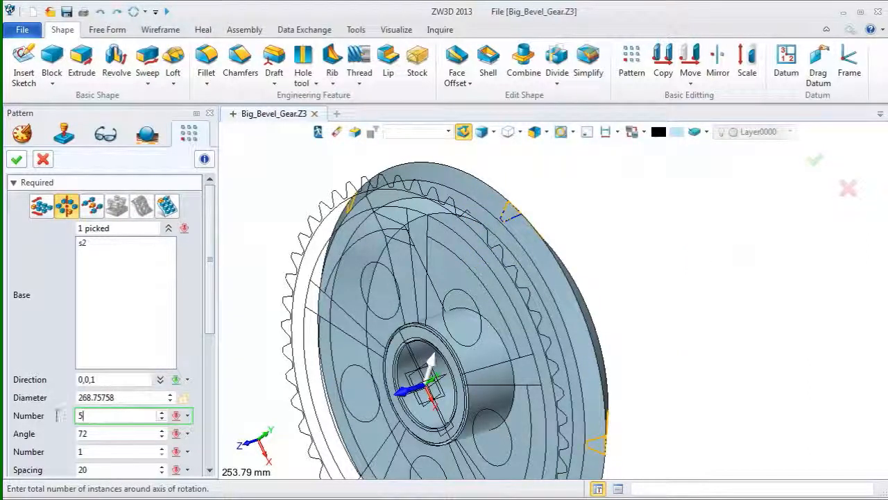
Set the circular pattern to 50 instances at 7.2 degrees spacing and create it.
type("50")
key("Tab")
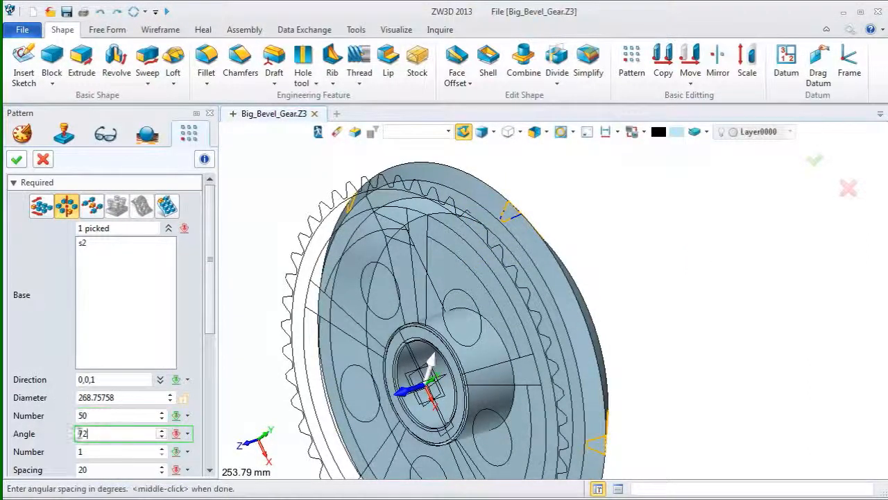
type("7.2")
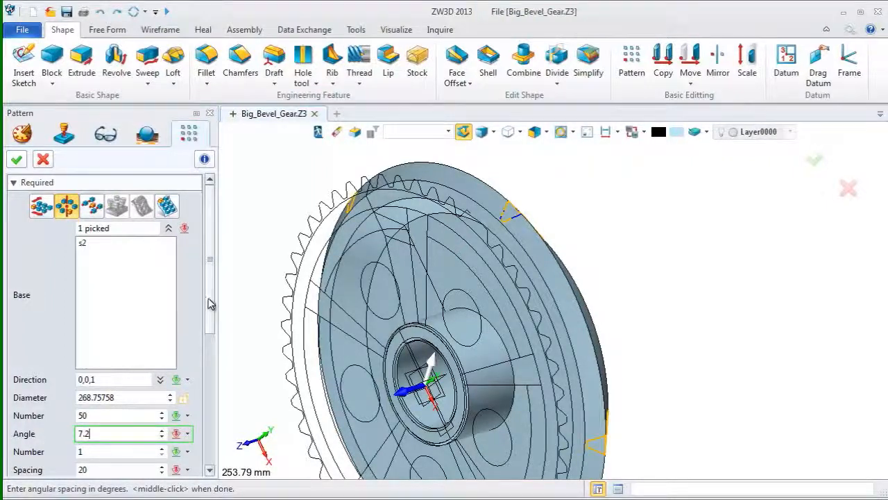
scroll(211, 303, "down", 8)
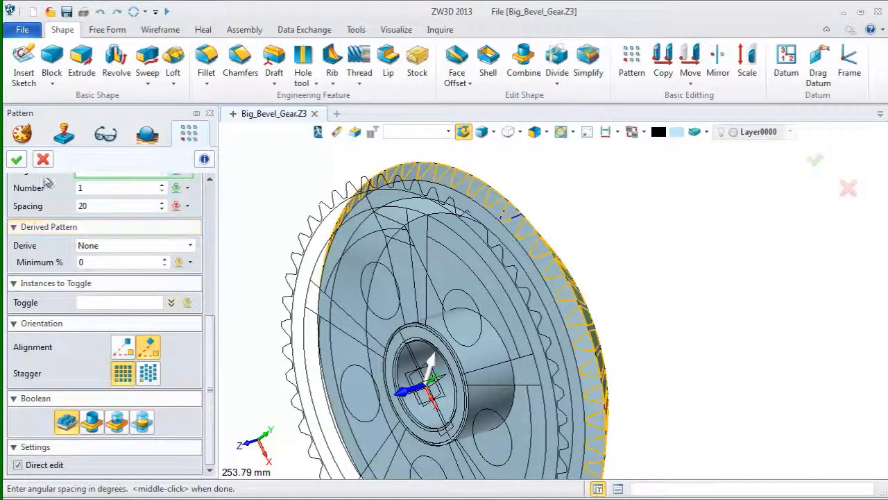
left_click(12, 162)
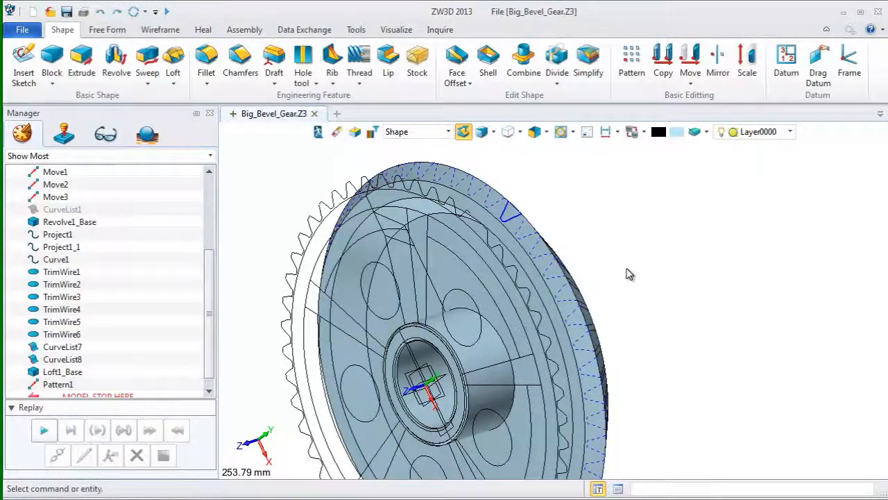
Subtract all the patterned tooth-gap solids from the revolved gear body with a Combine remove operation.
left_click(526, 59)
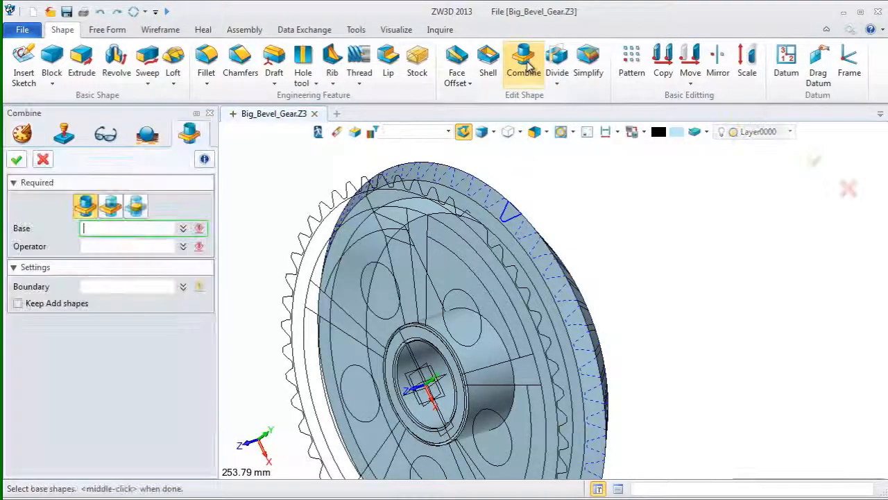
scroll(580, 245, "down", 5)
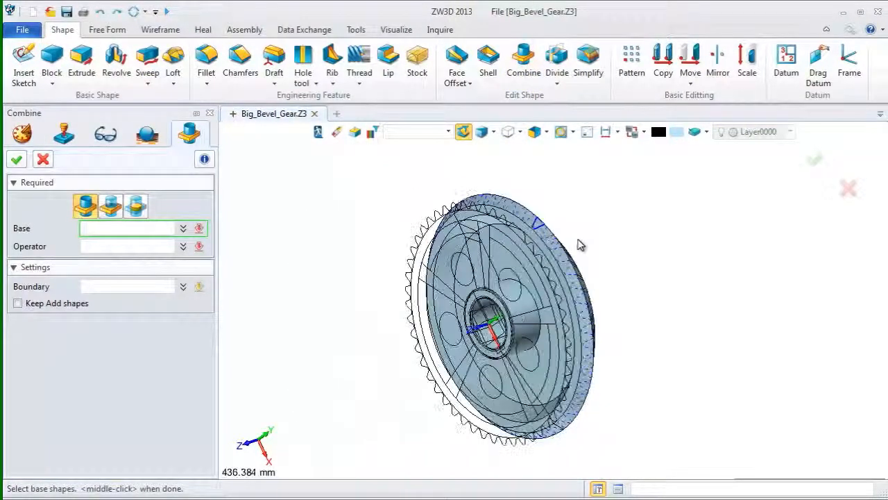
left_click(541, 235)
left_click(543, 230)
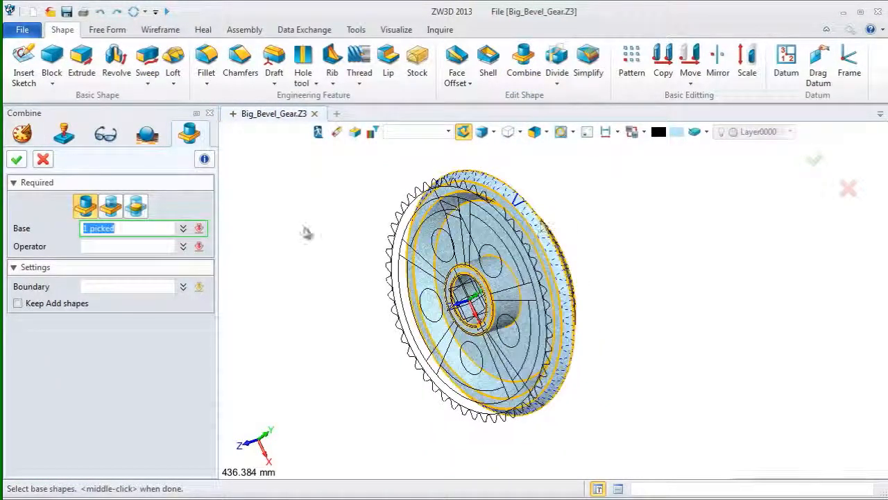
left_click(112, 204)
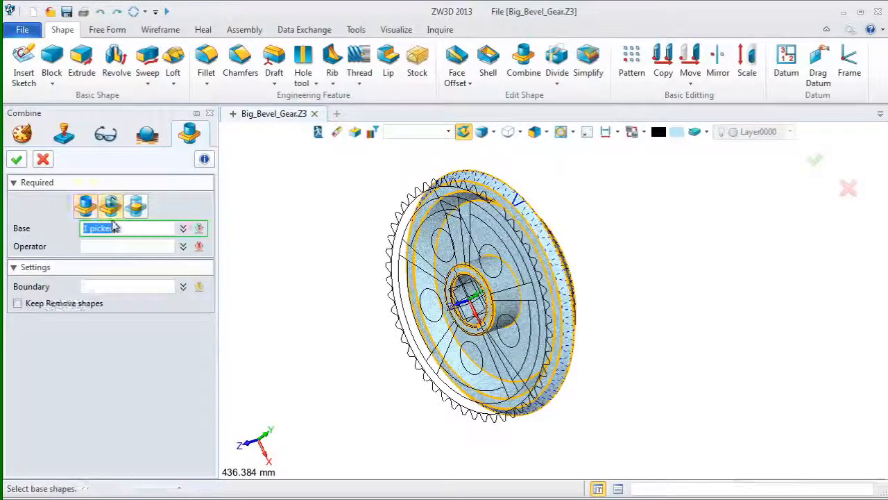
left_click(116, 246)
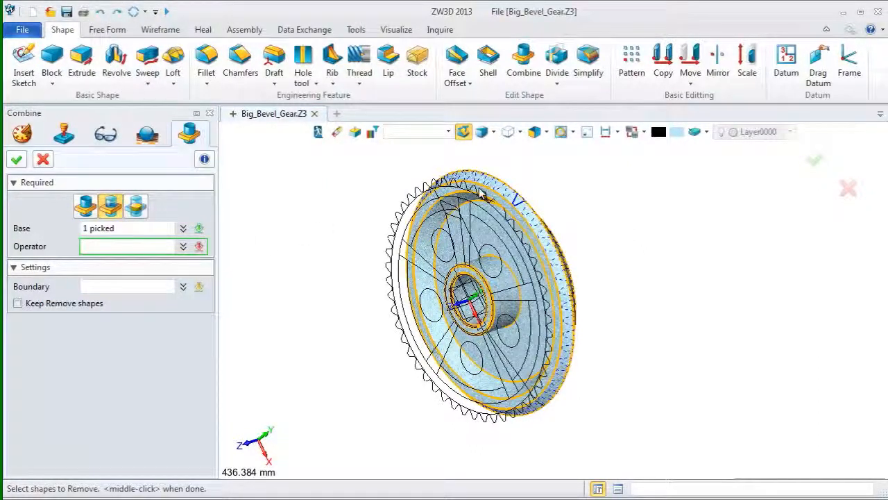
right_click(365, 193)
left_click(387, 232)
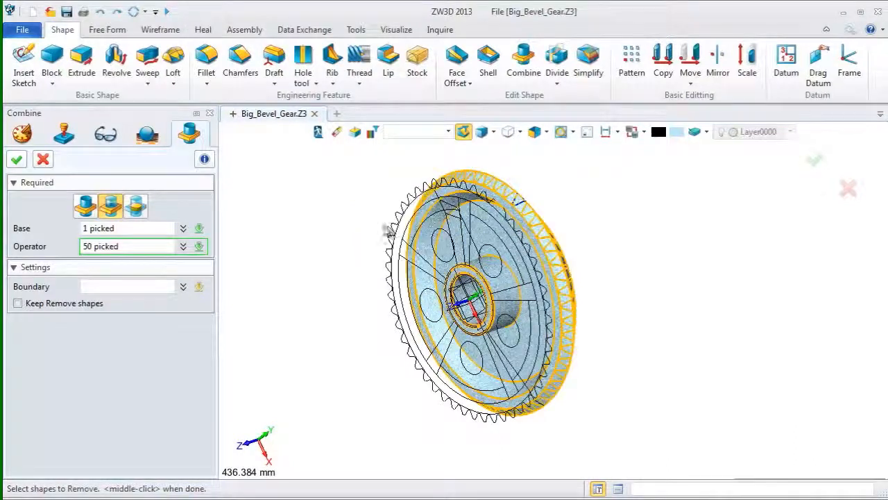
left_click(18, 160)
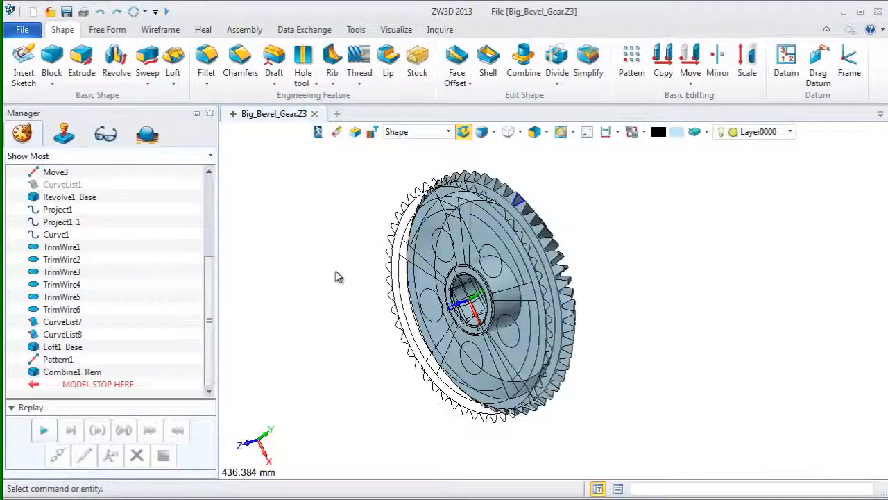
Start an extrude and build its profile as a curve list from the bore arc and the three key slot lines, filtering picks to curves.
right_click_drag(334, 279, 342, 328)
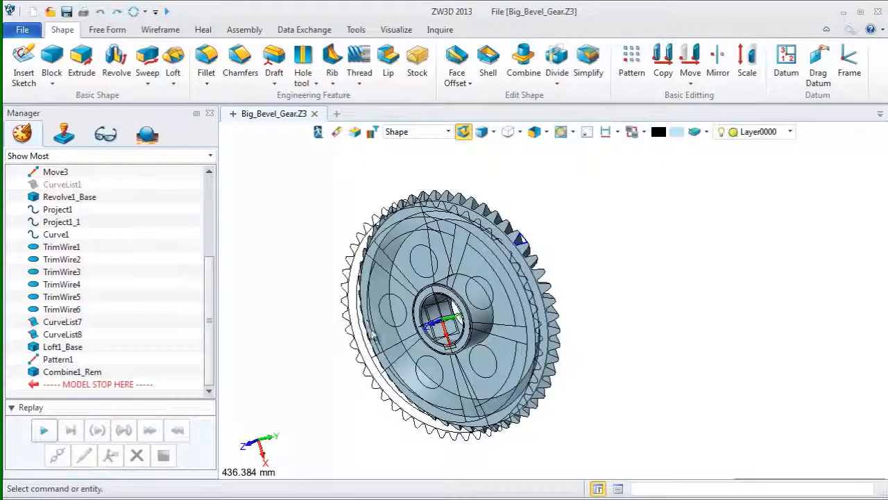
key("ctrl+Up")
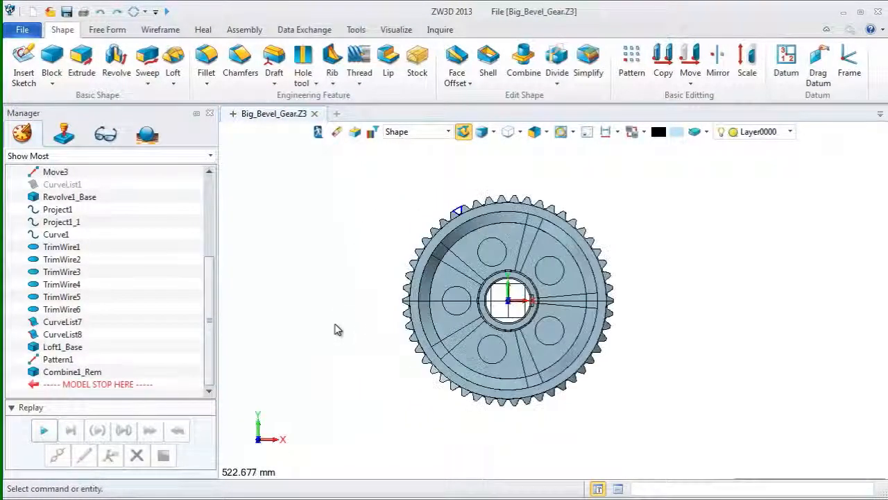
scroll(569, 327, "up", 5)
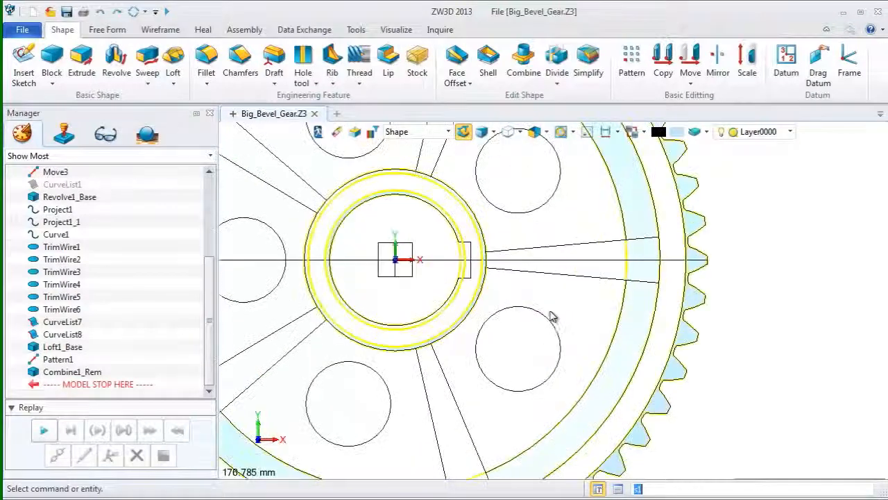
middle_click_drag(611, 368, 637, 366)
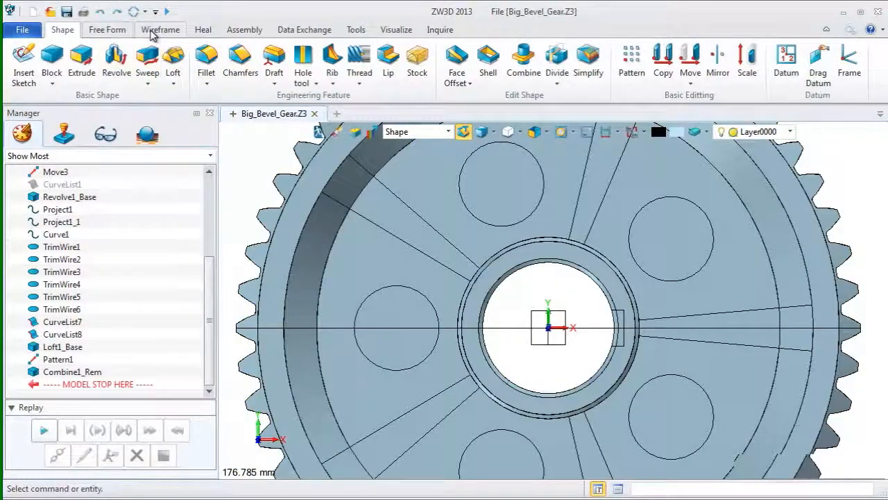
left_click(81, 62)
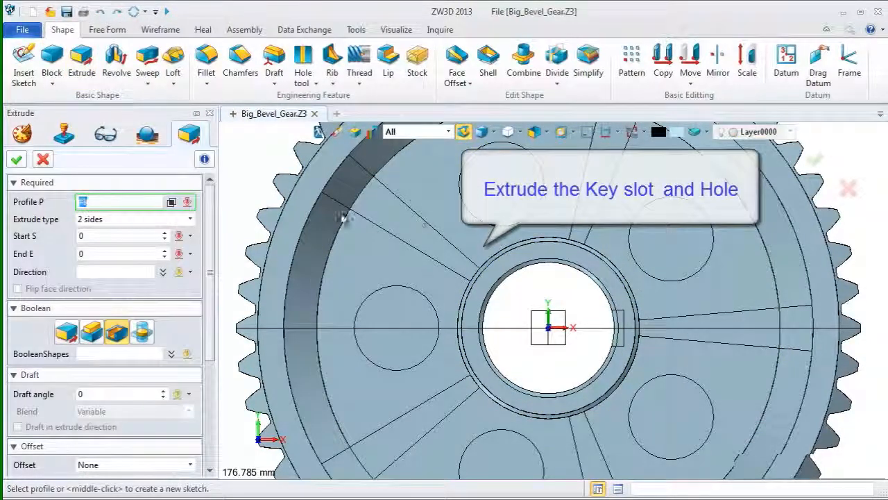
right_click(250, 175)
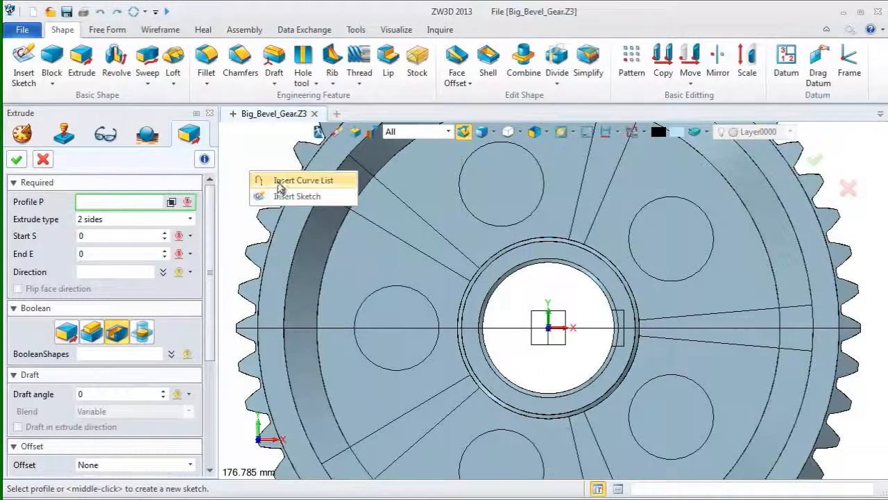
left_click(285, 180)
left_click(449, 131)
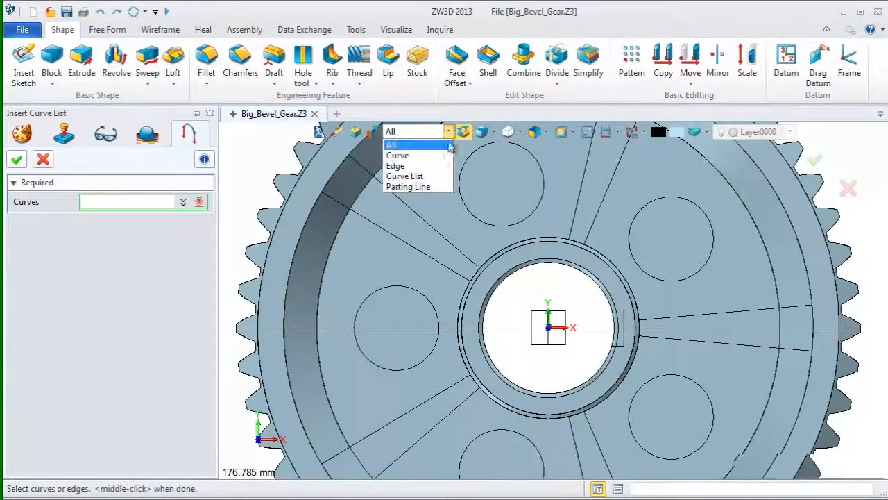
left_click(399, 154)
left_click(629, 362)
scroll(629, 361, "up", 3)
scroll(629, 362, "up", 2)
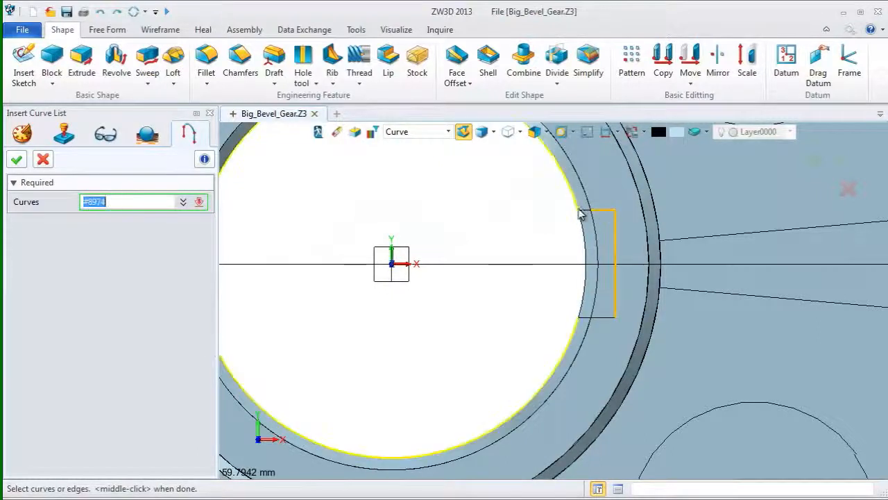
scroll(583, 217, "up", 2)
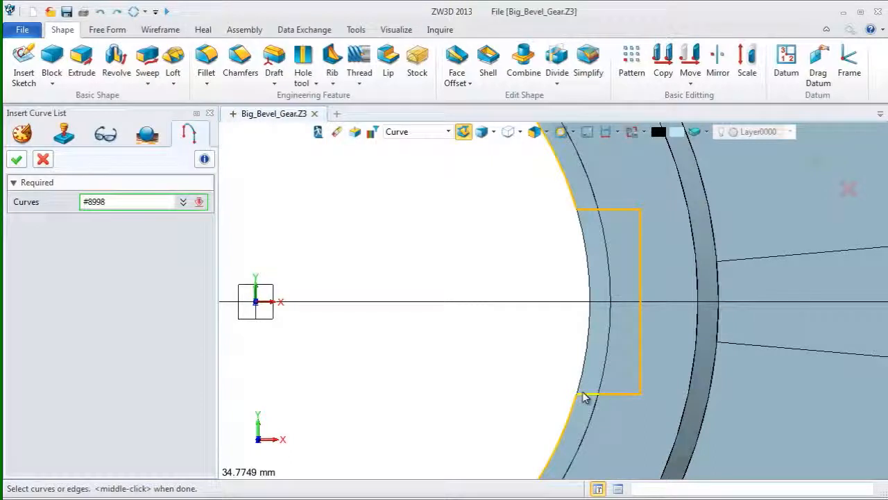
middle_click(203, 271)
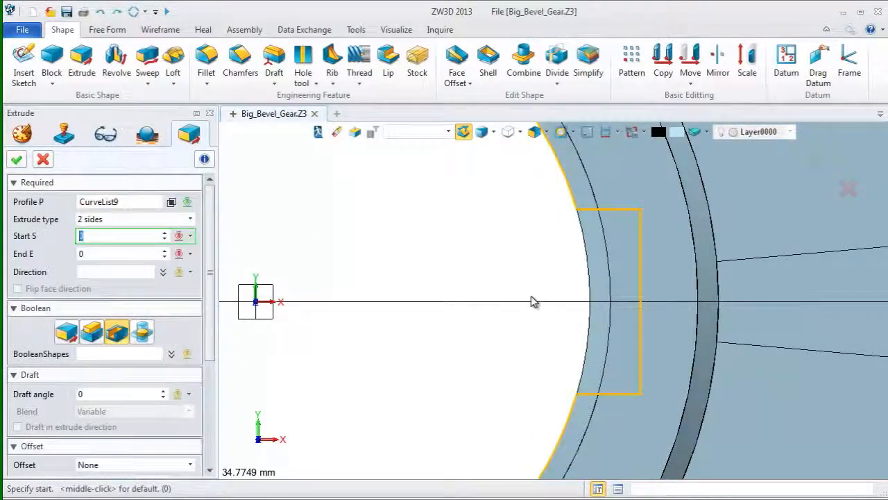
Cut the bore and key slot profile through the gear hub, extruding from 0 to -70 mm.
scroll(535, 297, "down", 4)
middle_click_drag(486, 291, 568, 244)
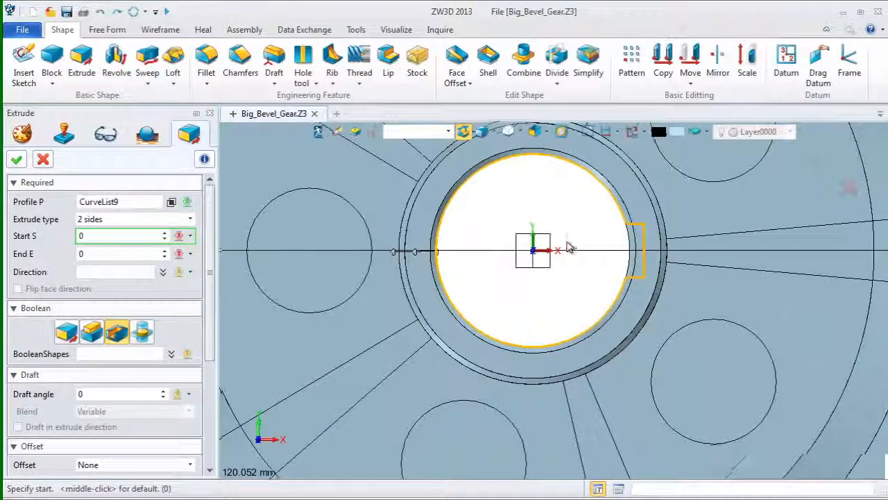
scroll(566, 243, "down", 4)
right_click_drag(566, 243, 494, 244)
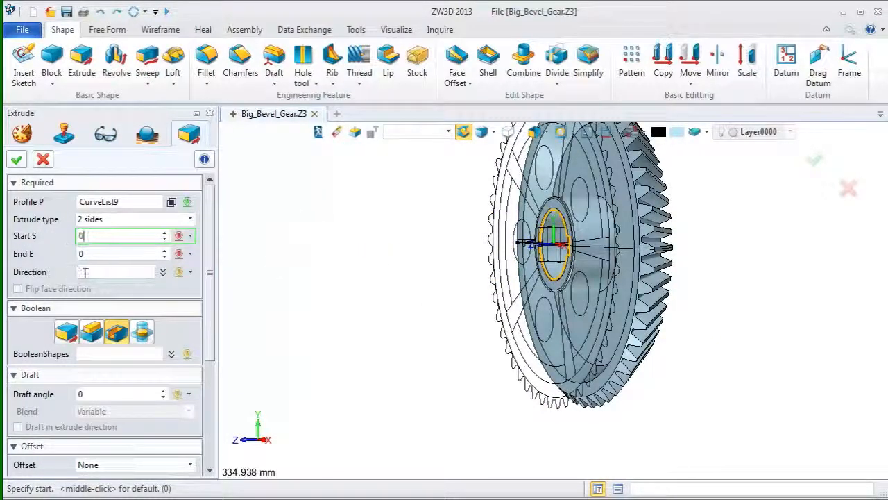
key("Return")
right_click_drag(643, 260, 598, 252)
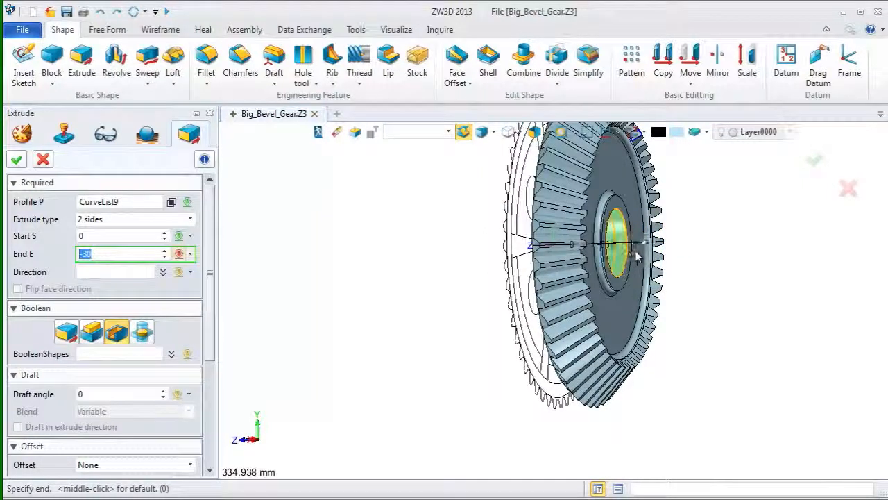
left_click(639, 254)
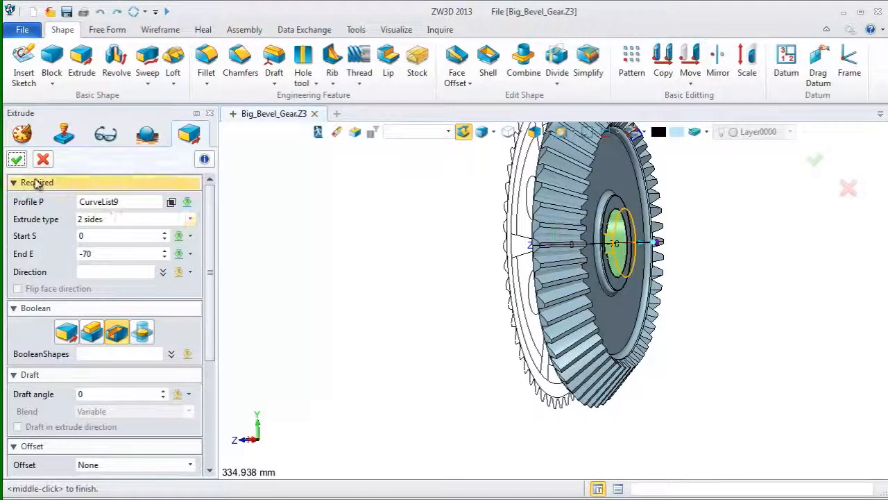
scroll(132, 333, "down", 5)
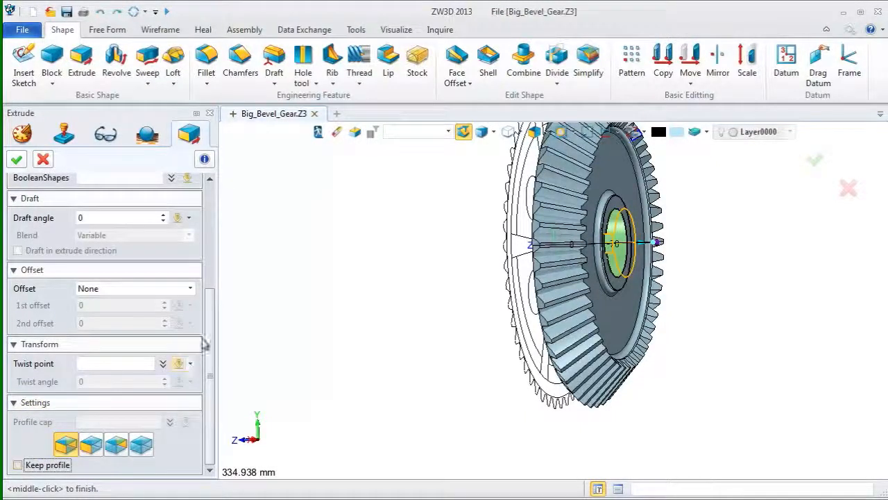
left_click(816, 160)
Start another extrude and insert a curve list of the five hole circles around the hub as its profile.
middle_click_drag(370, 334, 391, 393)
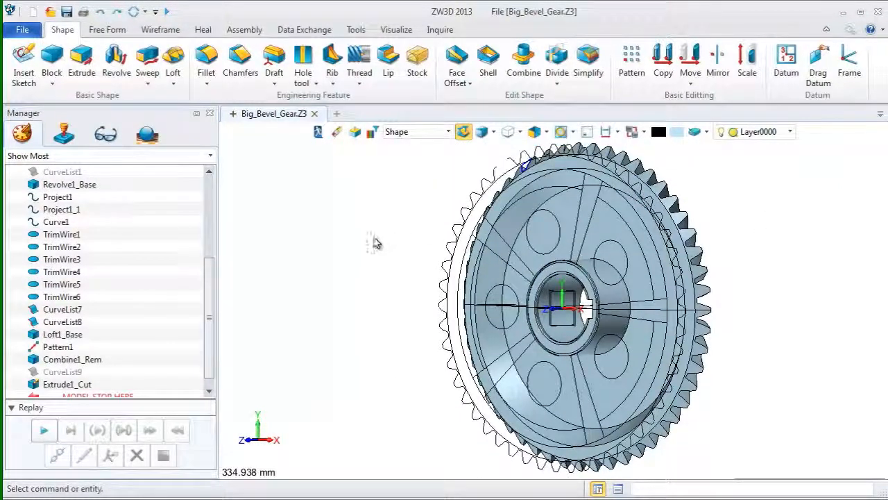
key("ctrl+Up")
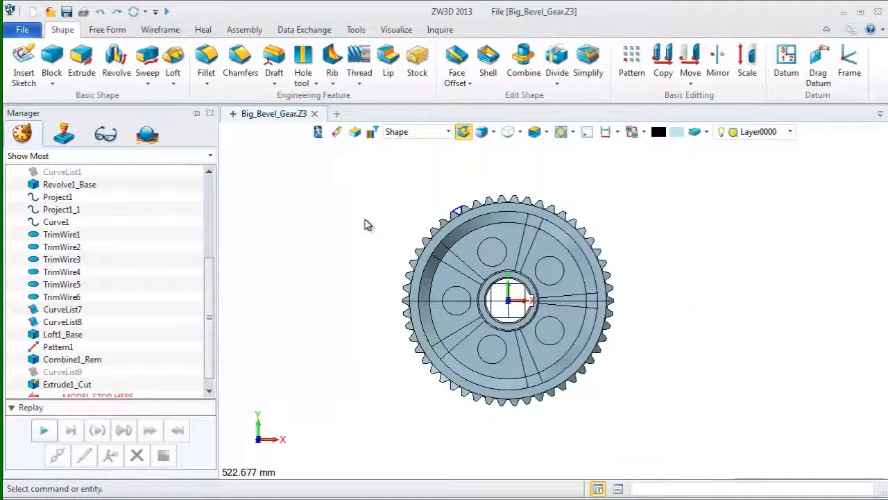
left_click(82, 61)
right_click(307, 221)
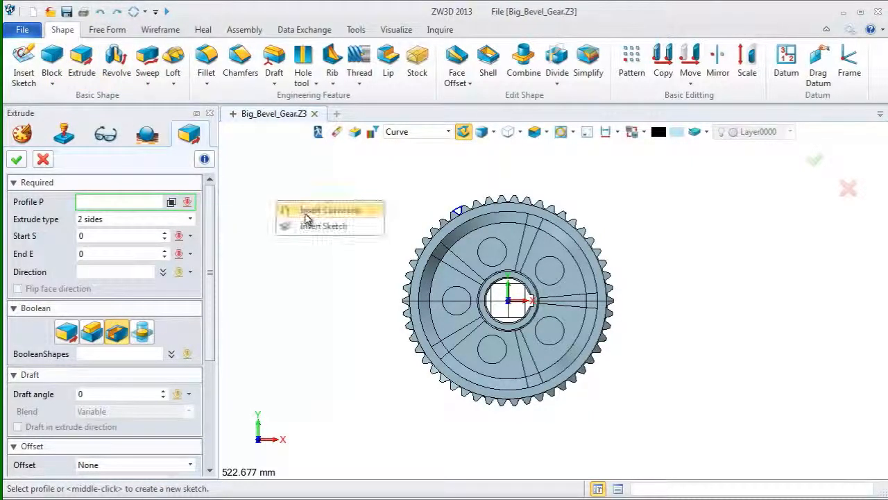
left_click(322, 209)
left_click(480, 262)
left_click(561, 264)
left_click(559, 324)
left_click(505, 350)
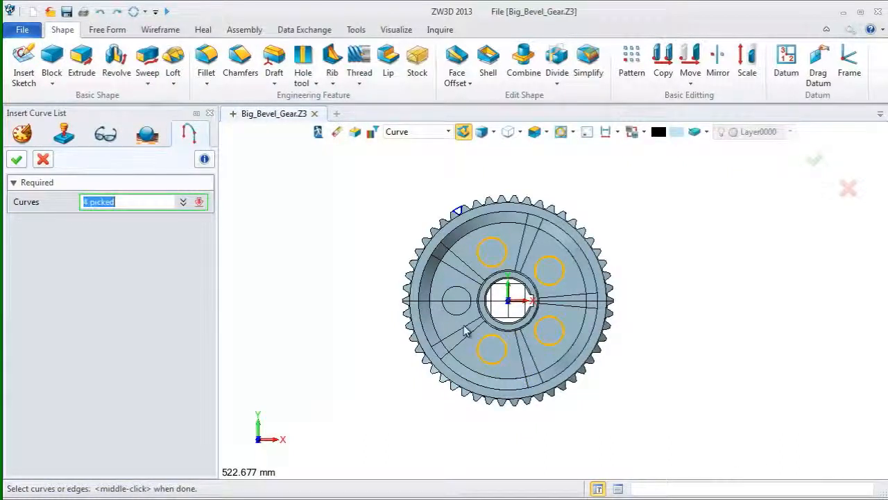
left_click(455, 313)
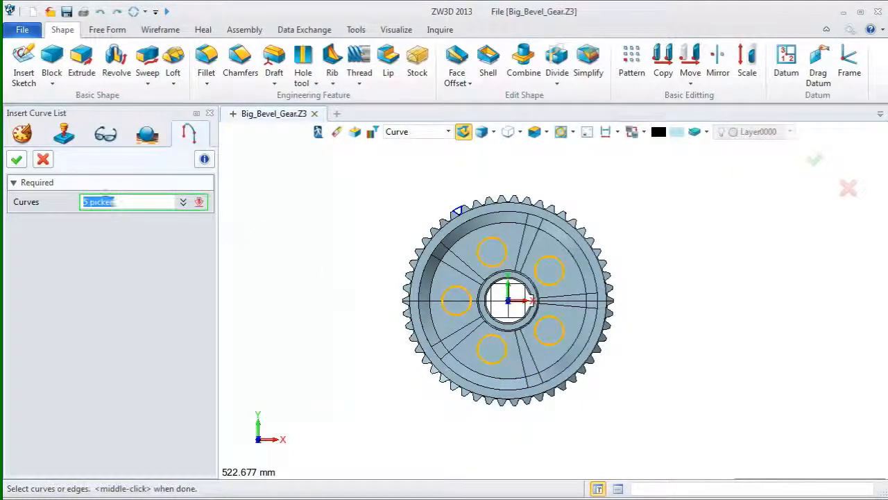
left_click(17, 160)
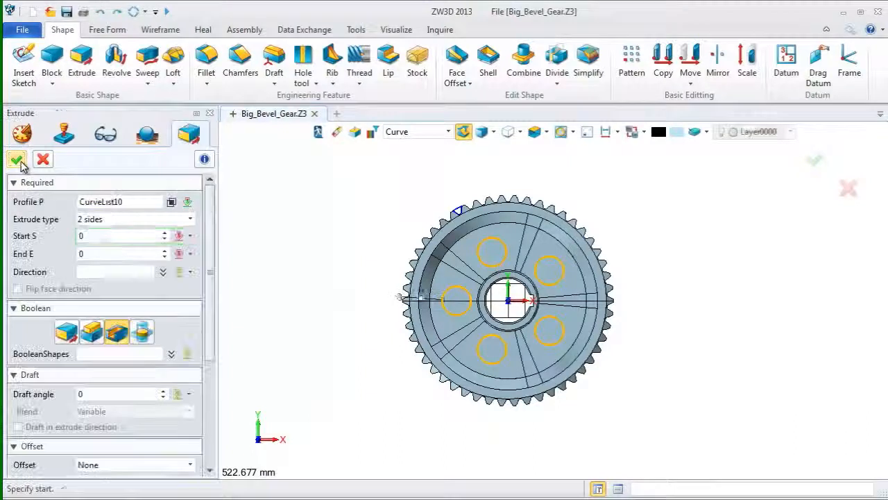
Cut the five circular holes through the gear web, extruding from 0 to -80 mm by picking an end point.
middle_click(21, 165)
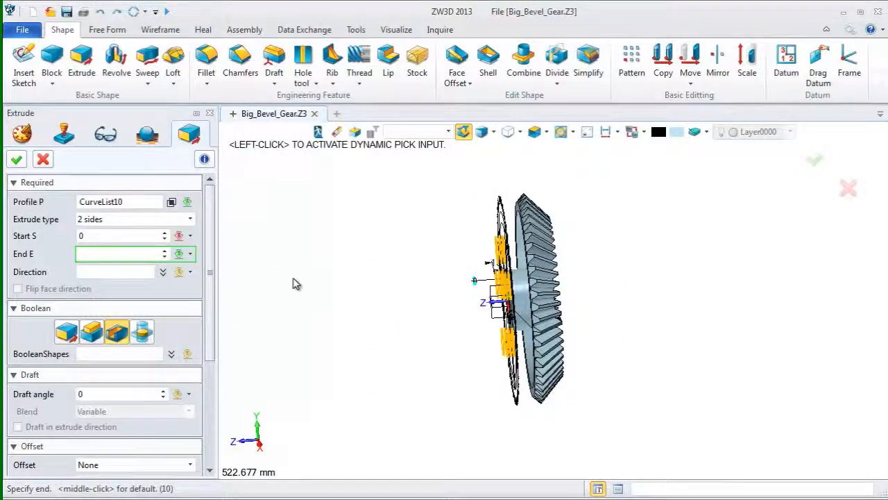
right_click(267, 274)
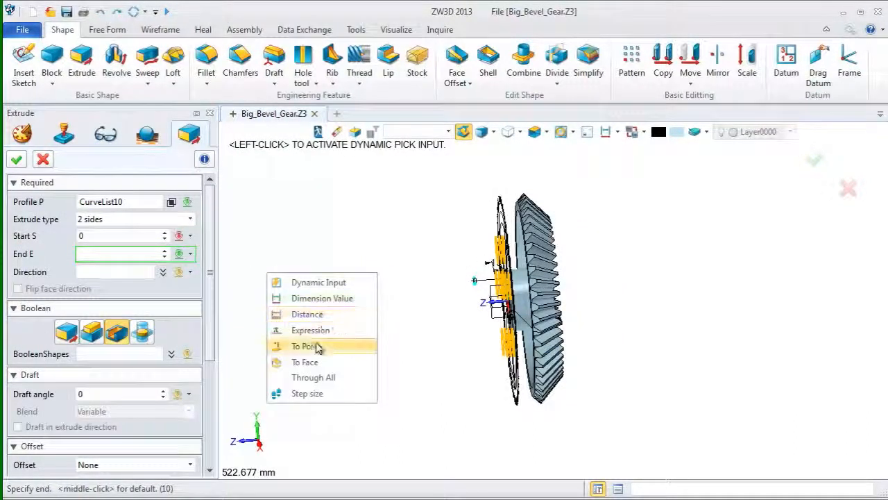
left_click(316, 346)
left_click(602, 295)
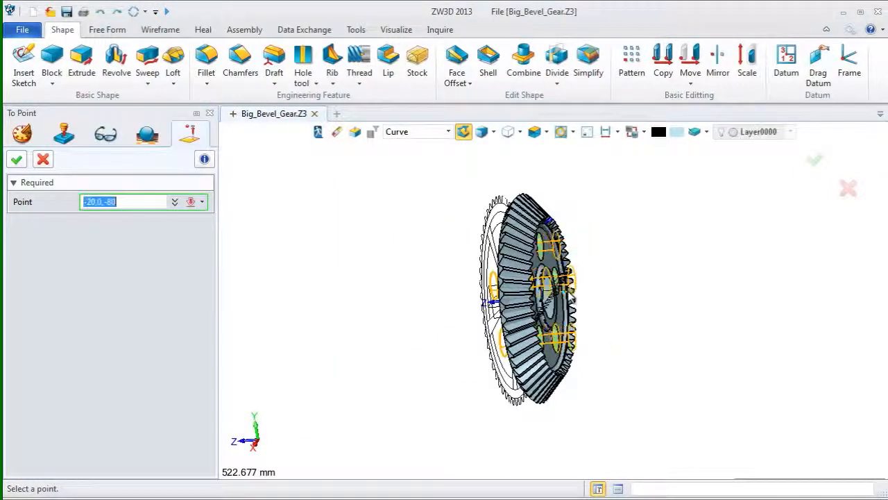
left_click(570, 292)
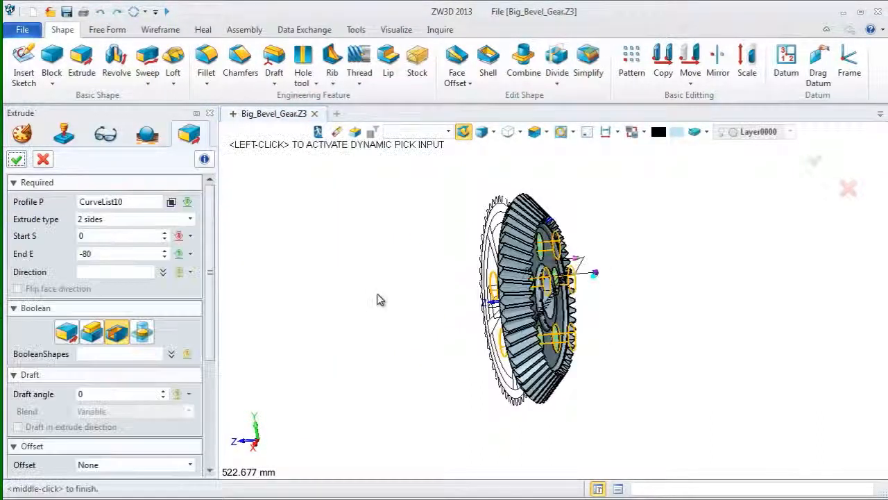
left_click(17, 160)
middle_click_drag(333, 329, 345, 345)
right_click_drag(345, 345, 352, 335)
scroll(438, 315, "up", 3)
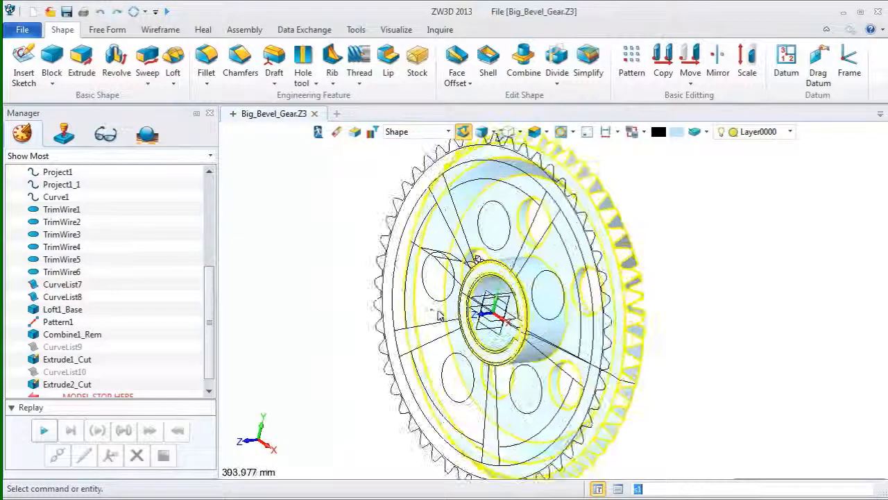
scroll(297, 300, "up", 3)
Project the rib's middle line onto the gear's web and inner rim faces, keeping the original curve.
left_click(160, 29)
left_click(240, 83)
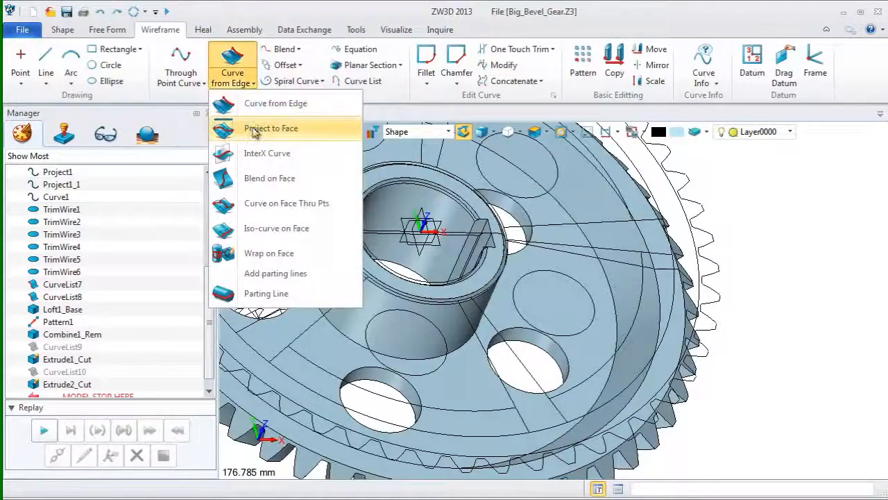
left_click(250, 123)
left_click(626, 252)
right_click_drag(621, 255, 594, 276)
right_click_drag(622, 229, 604, 243)
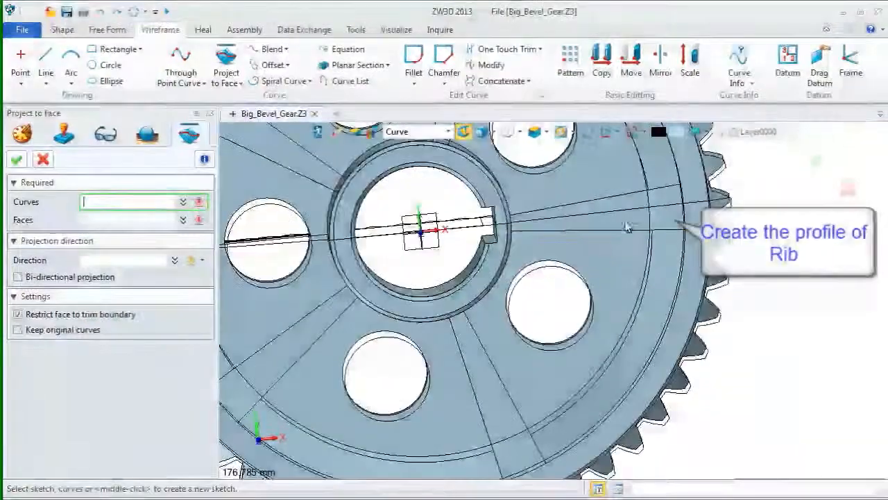
left_click(628, 210)
left_click(123, 220)
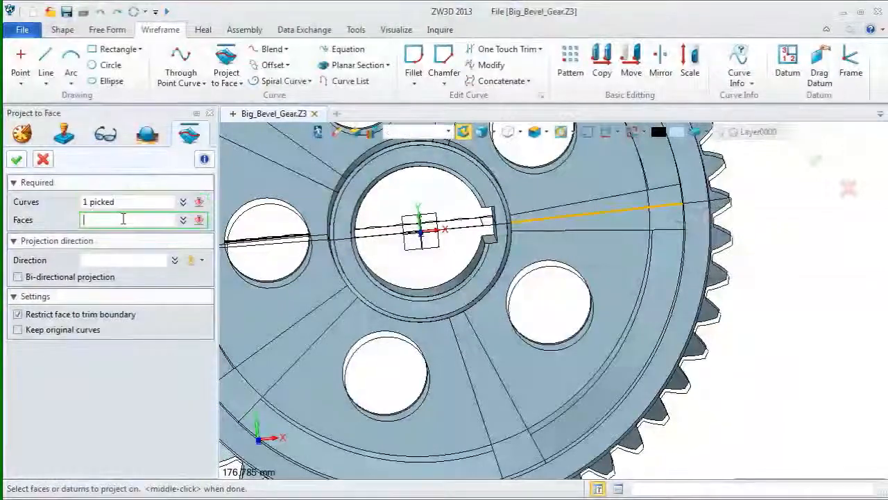
left_click(598, 260)
left_click(665, 221)
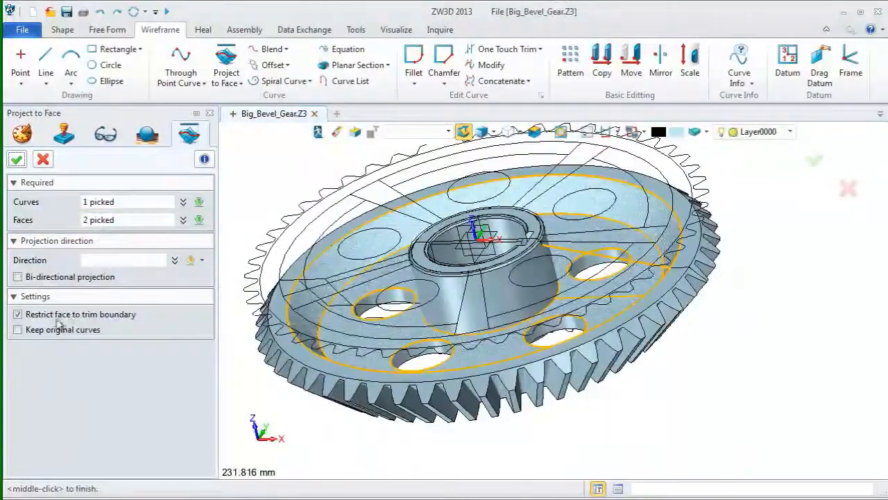
left_click(31, 329)
left_click(17, 159)
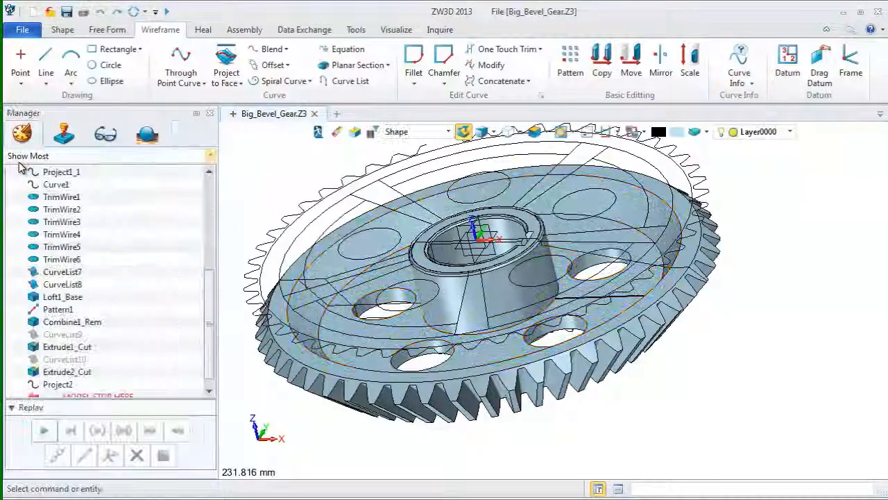
Project the same rib middle line onto the outer cylindrical face of the hub, keeping the original curve.
right_click_drag(769, 391, 793, 384)
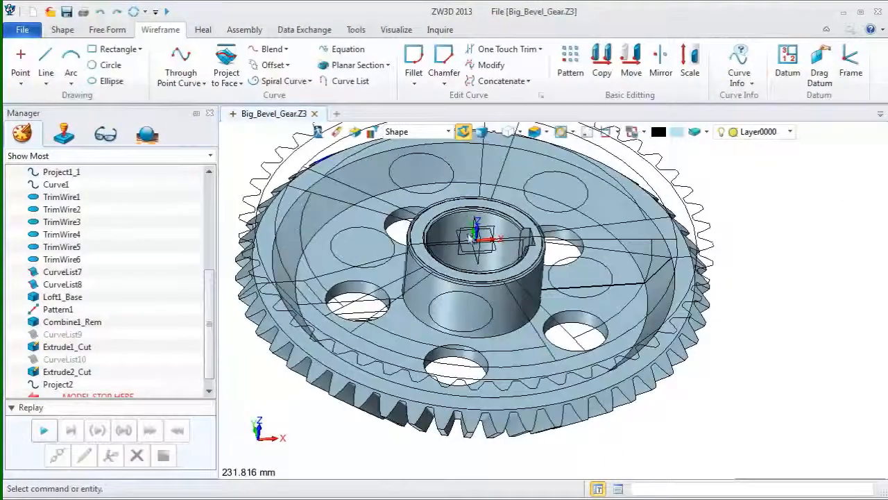
left_click(225, 60)
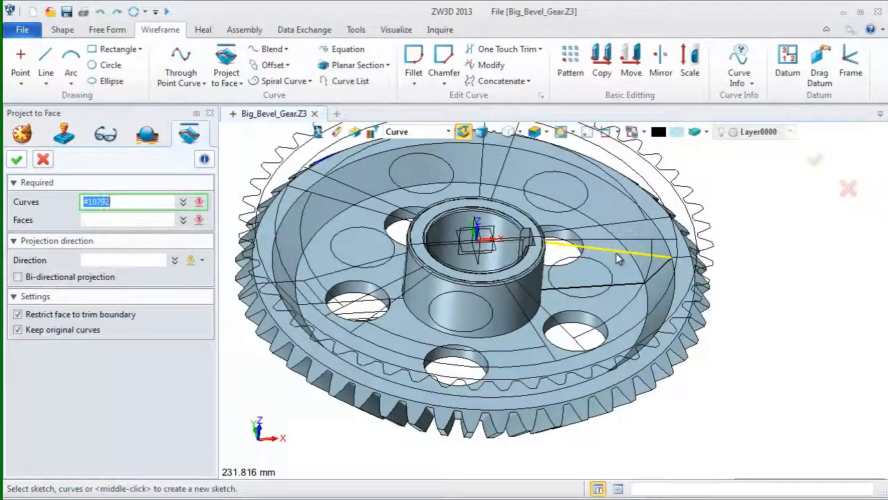
left_click(135, 219)
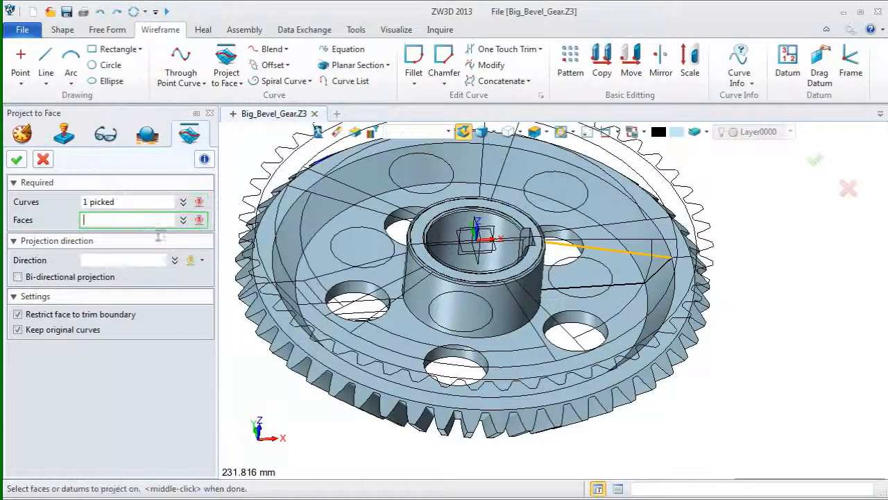
right_click_drag(555, 288, 499, 278)
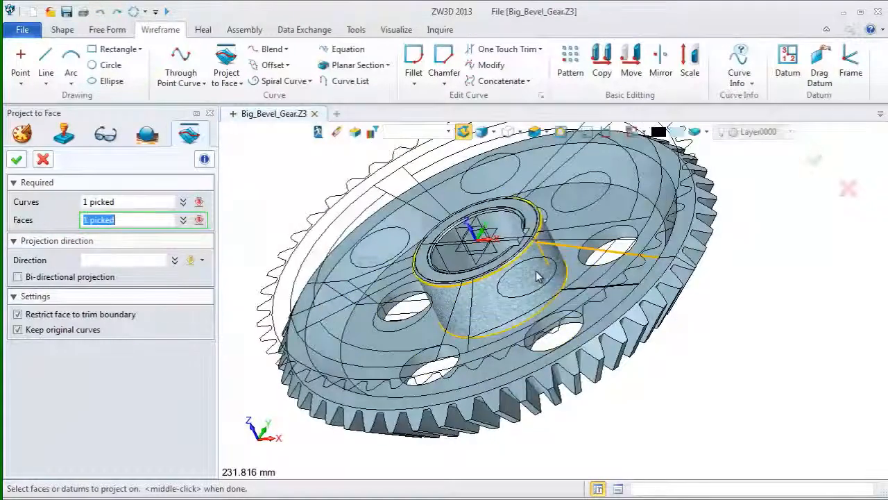
left_click(18, 159)
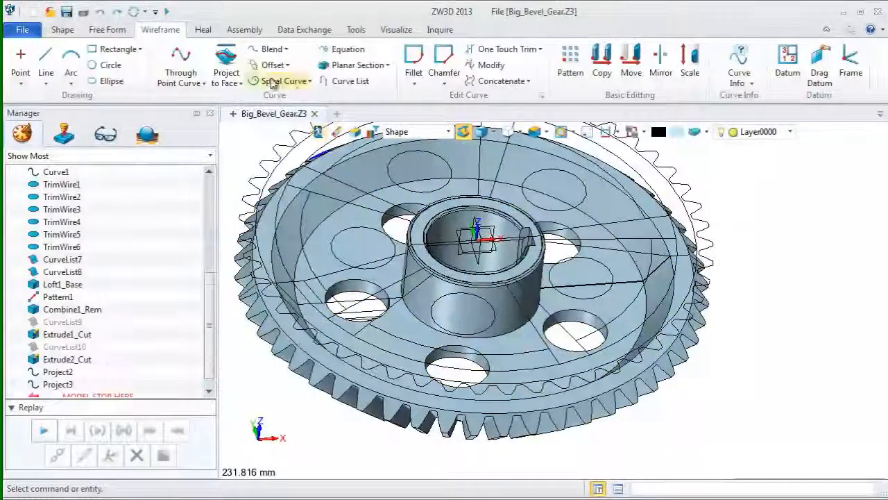
Project the short sloped curve on the inner rim face onto the hub's cylindrical face, keeping the original curve.
left_click(226, 63)
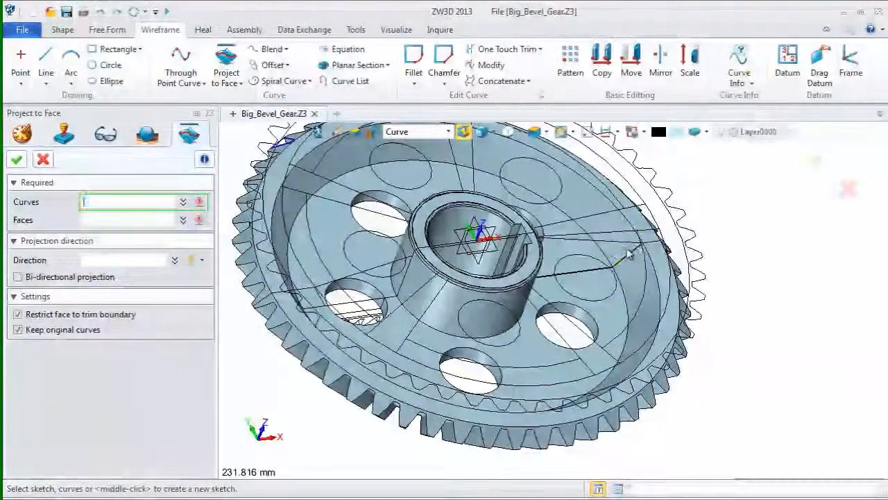
left_click(630, 254)
right_click_drag(613, 267, 565, 248)
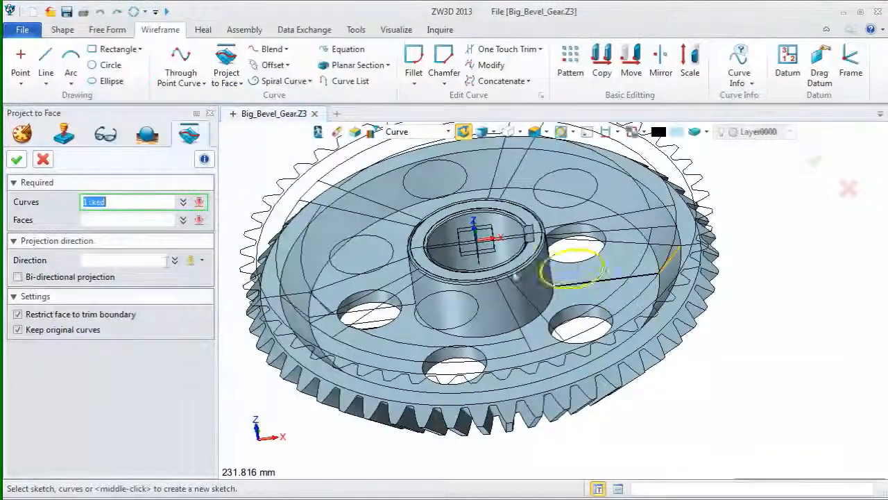
left_click(127, 220)
right_click_drag(393, 284, 459, 305)
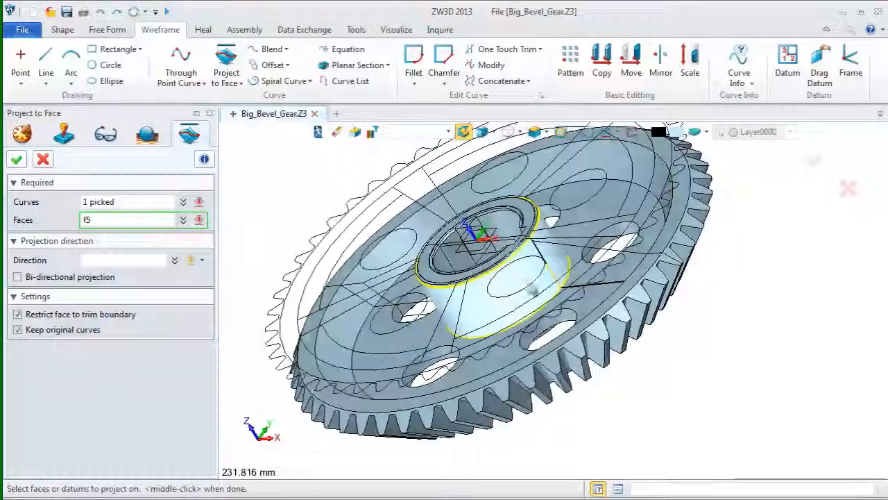
left_click(553, 264)
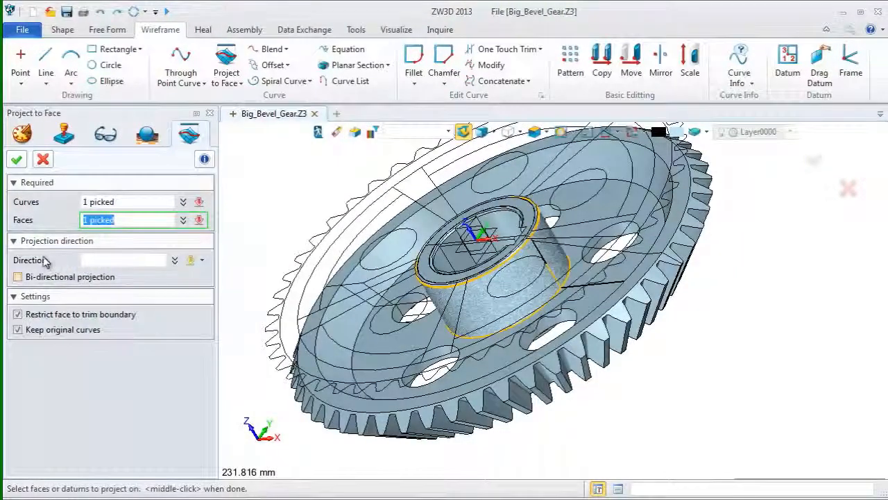
left_click(17, 160)
Hide the gear body so only the drawing curves and the projected rib curves are displayed.
mouse_move(402, 291)
right_mouse_down()
mouse_move(472, 349)
mouse_move(425, 332)
right_mouse_up()
right_click(493, 324)
left_click(525, 349)
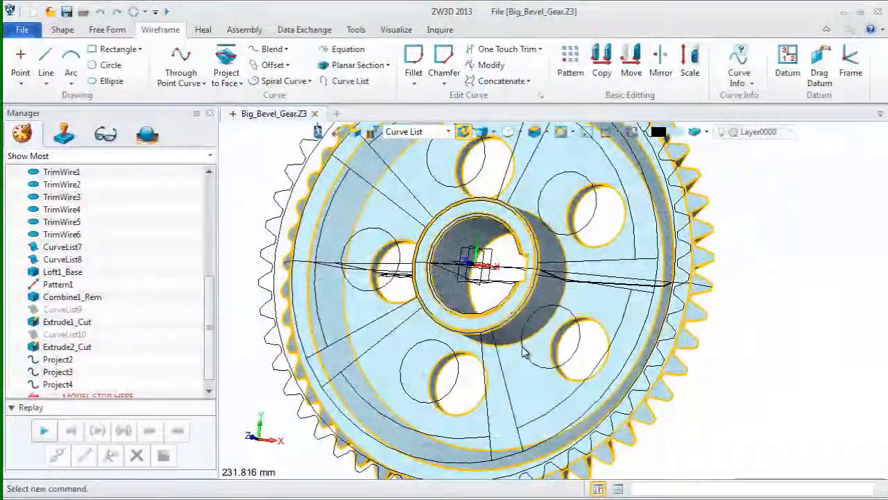
right_click_drag(590, 305, 565, 298)
scroll(568, 297, "up", 3)
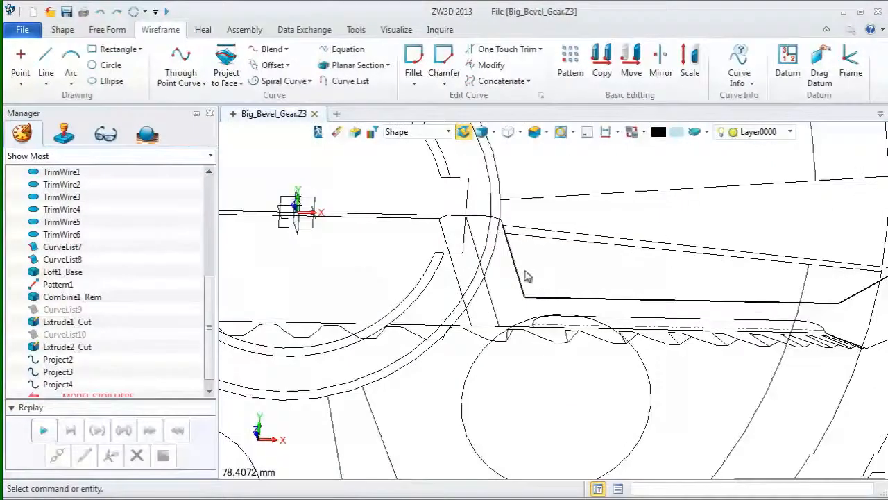
Set the pick filter to All and hide the curves forming the rib outline between hub and rim.
left_click(412, 133)
left_click(399, 145)
left_click(511, 257)
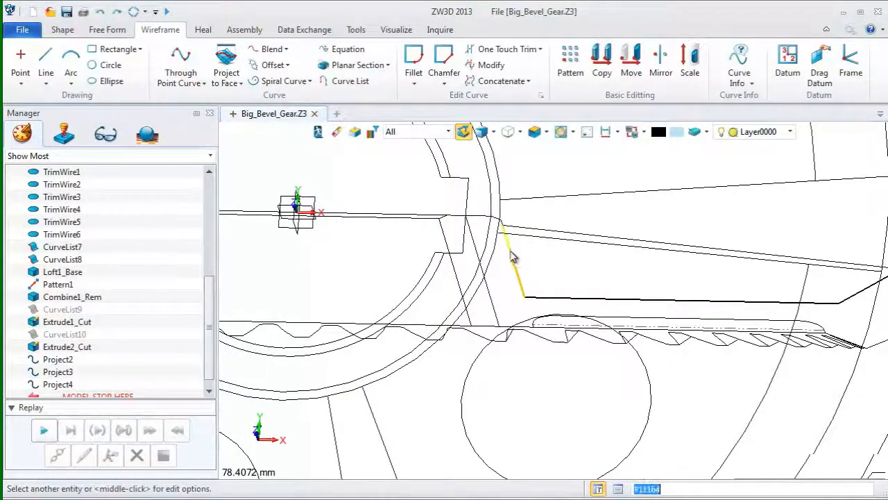
left_click(516, 229)
left_click(602, 300)
middle_click_drag(685, 301, 567, 295)
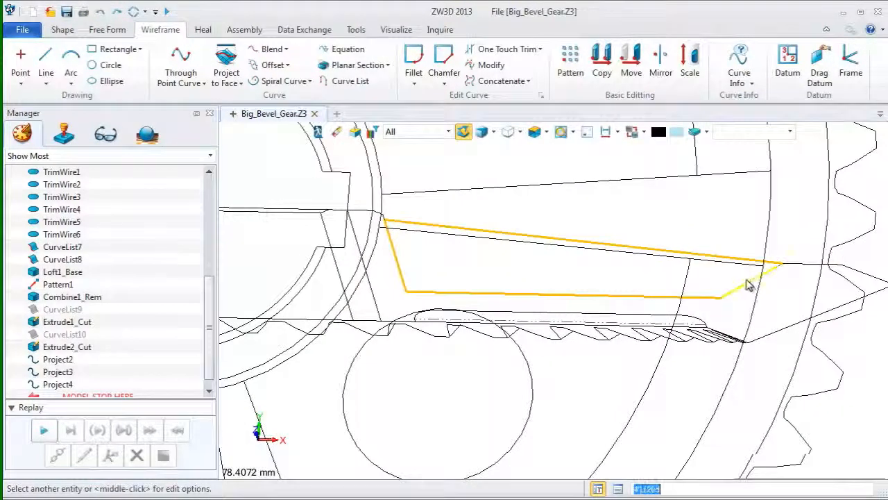
left_click(750, 285)
right_click(611, 247)
left_click(646, 268)
Swap the visible and hidden entities to display the gear body and rib outline without the 2D drawing curves.
scroll(643, 267, "down", 4)
right_click_drag(643, 267, 579, 295)
scroll(587, 297, "down", 2)
middle_click_drag(485, 210, 548, 290)
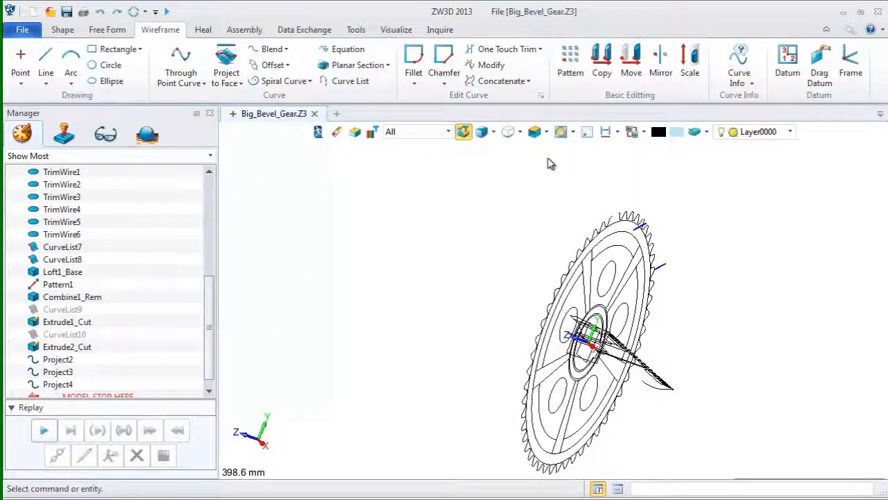
left_click(573, 133)
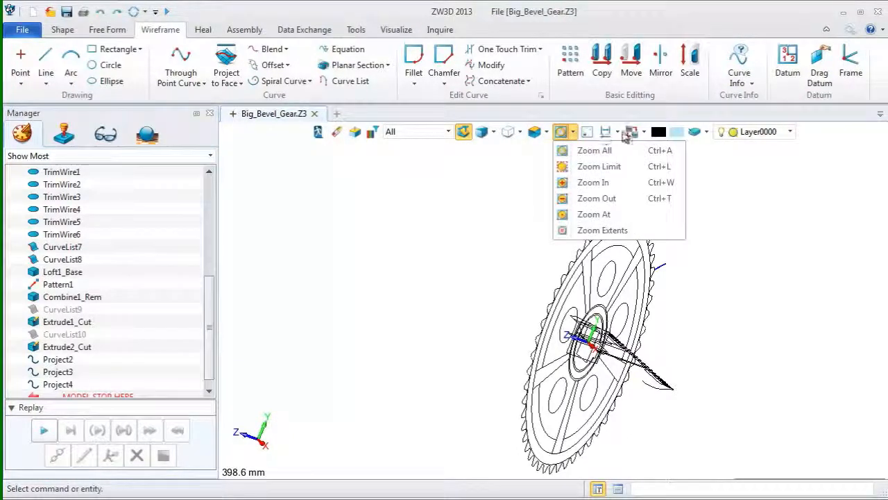
left_click(641, 136)
left_click(635, 132)
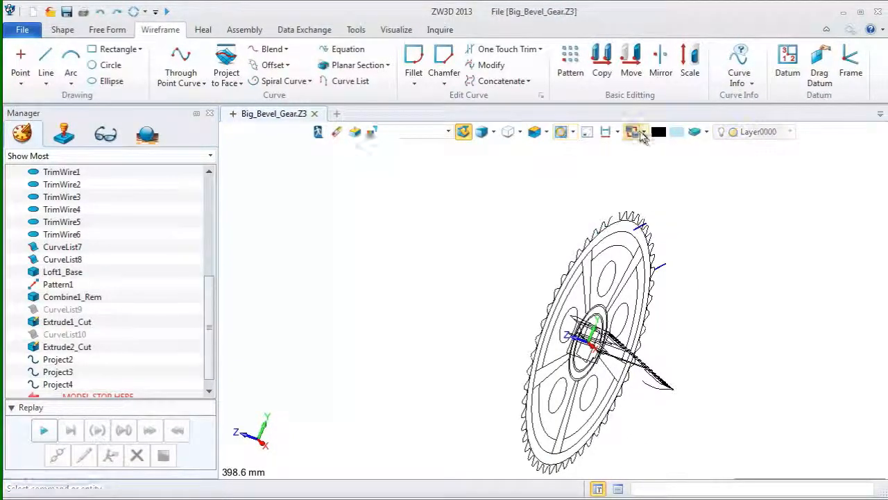
right_click_drag(485, 295, 512, 321)
middle_click_drag(512, 321, 476, 268)
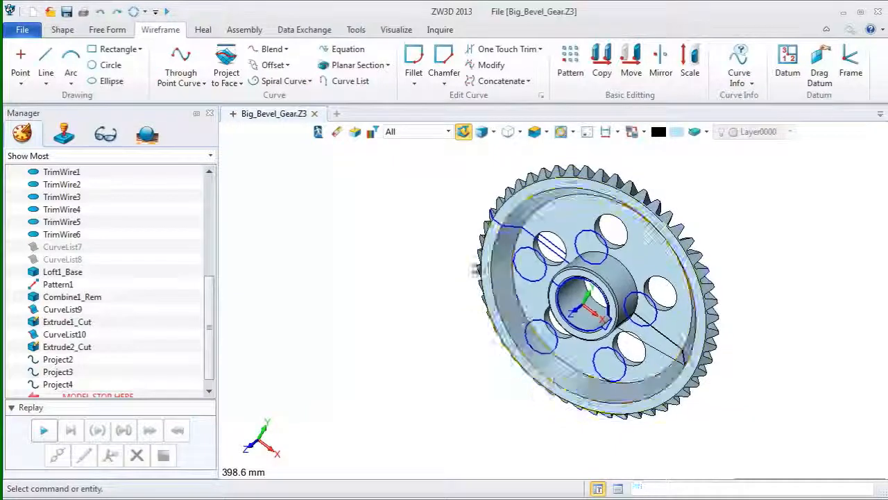
Filter picks to curve lists and hide all displayed ones on the gear, including the bore and hole profiles.
left_click(424, 262)
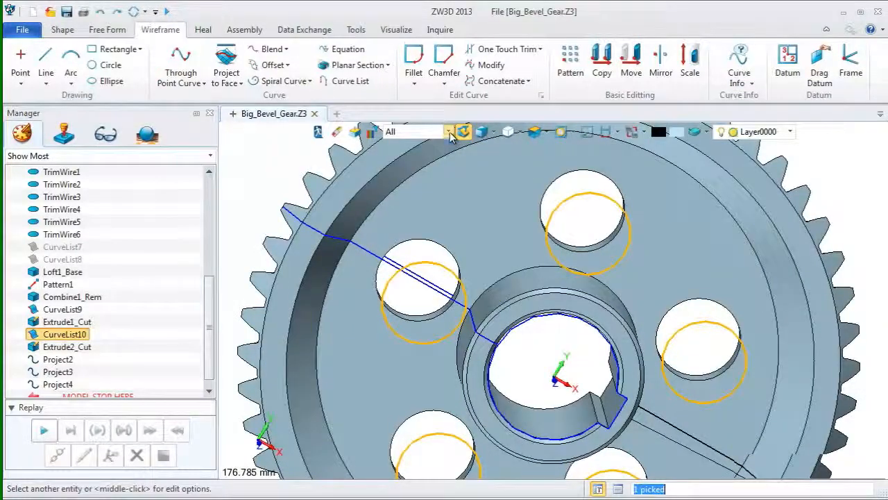
left_click(449, 132)
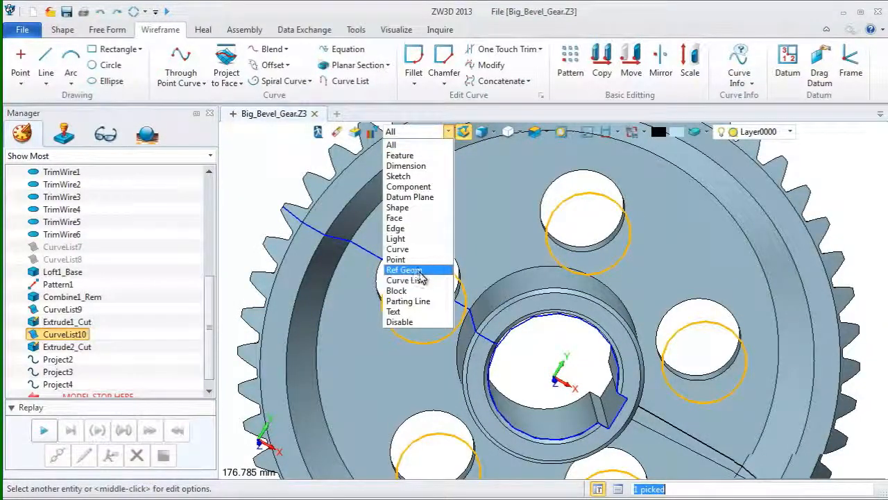
left_click(416, 280)
scroll(455, 268, "down", 5)
left_click_drag(384, 214, 595, 364)
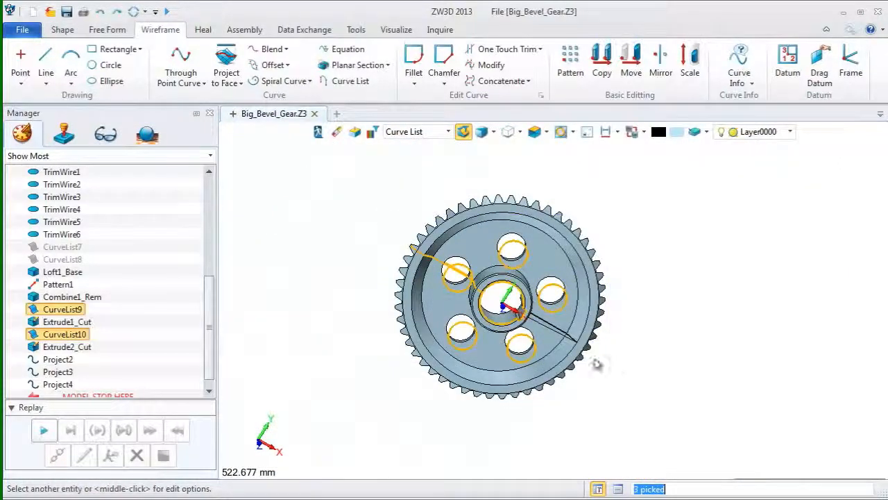
right_click(560, 315)
left_click(579, 378)
Start a Revolve and define its profile as a curve list of the closed rib outline between hub and rim.
middle_click_drag(616, 337, 527, 319)
scroll(499, 317, "up", 3)
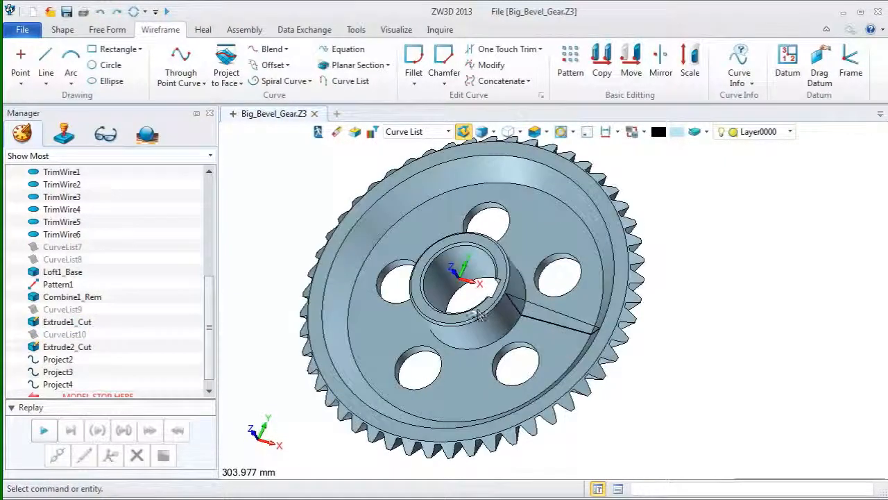
left_click(64, 30)
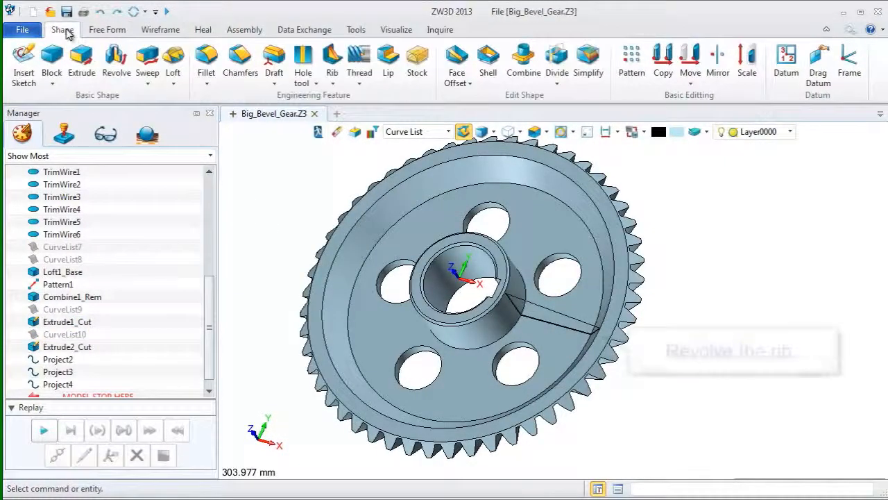
left_click(128, 63)
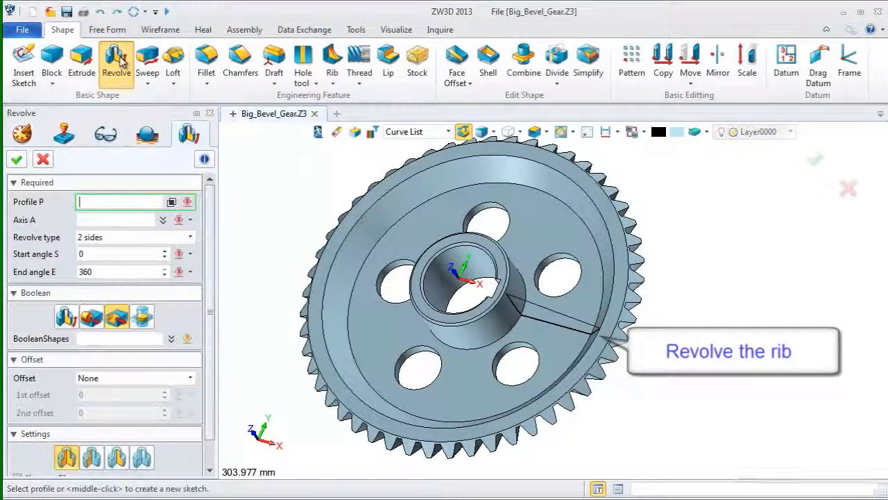
right_click(269, 197)
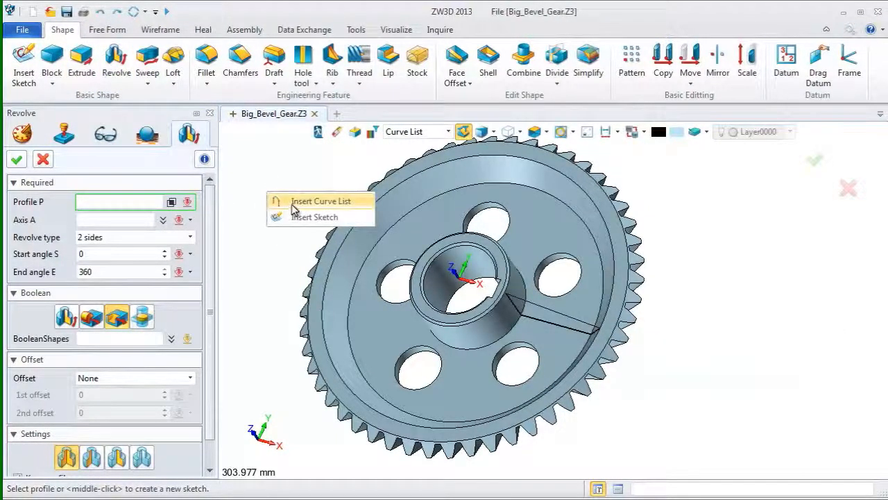
left_click(295, 202)
left_click(559, 314)
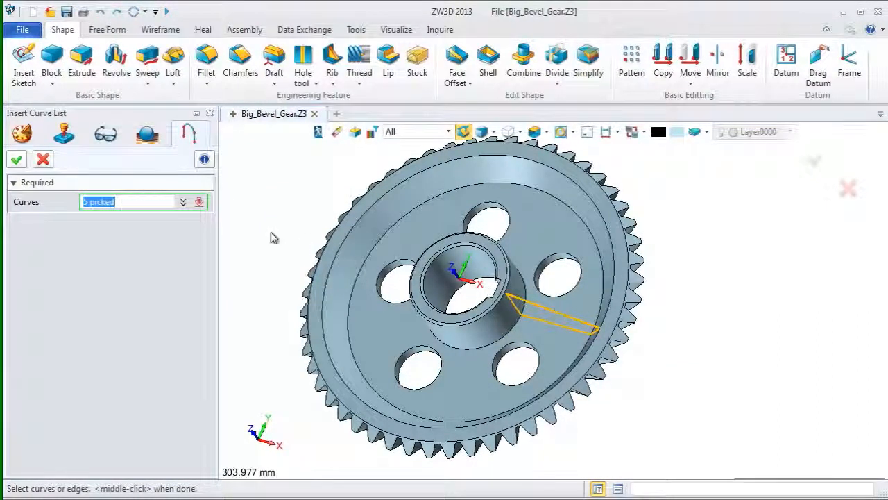
left_click(21, 160)
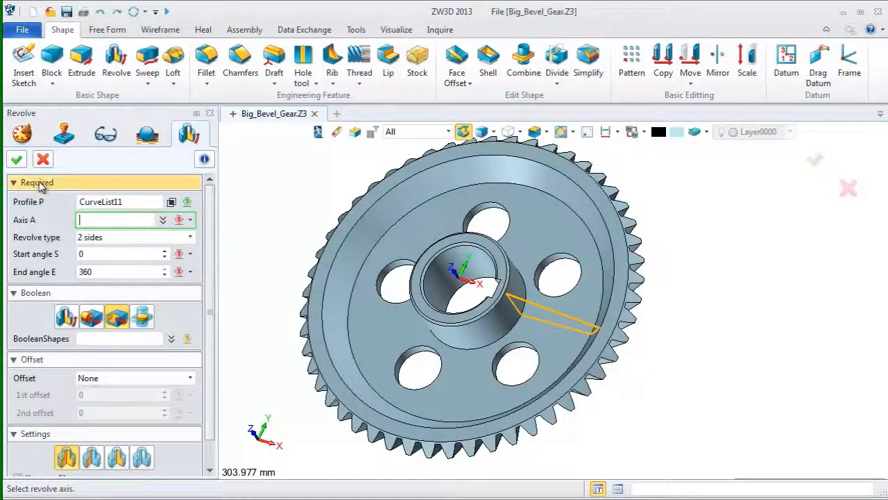
Revolve the rib profile about the Z axis from -5 to 5 degrees, adding it to the gear body.
right_click(295, 191)
left_click(327, 229)
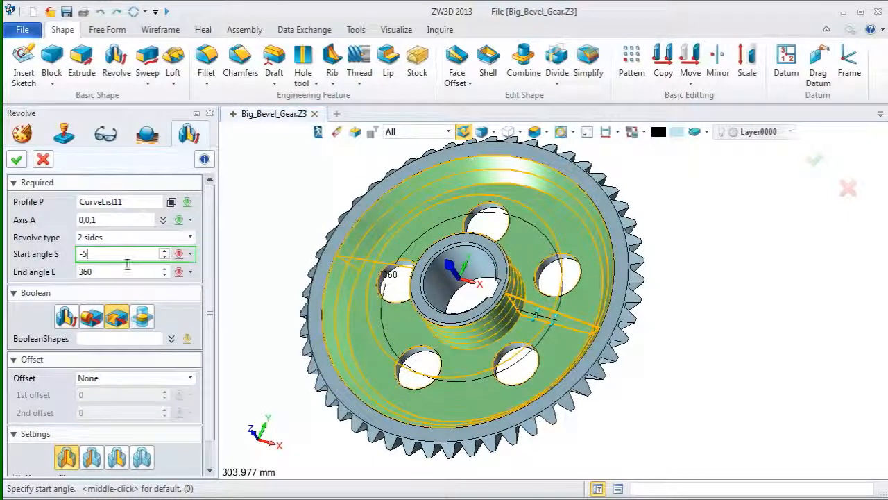
left_click(90, 271)
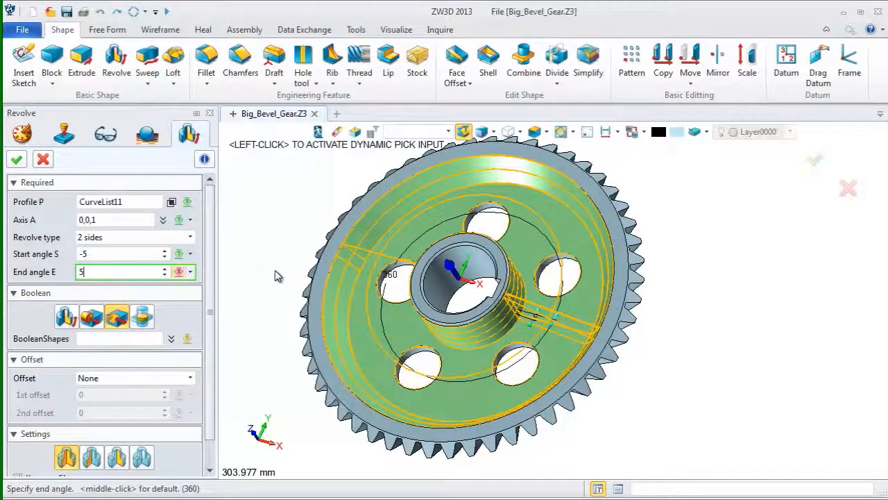
key("Return")
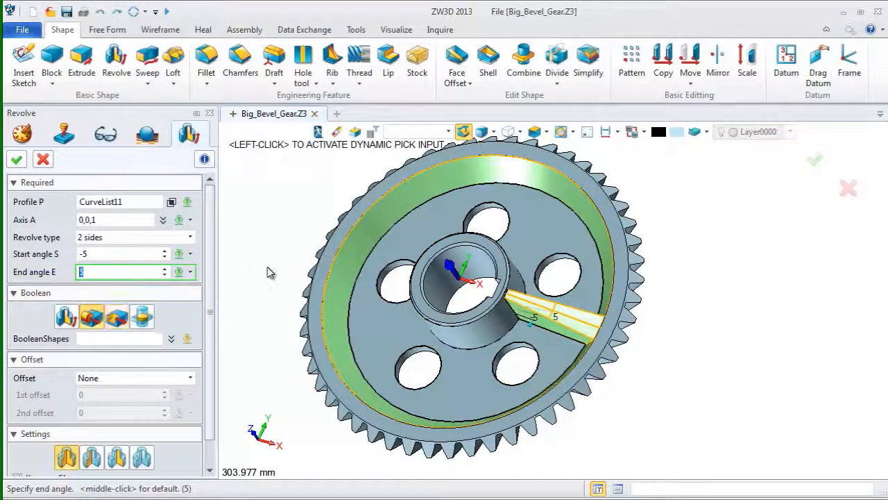
left_click(17, 160)
right_click_drag(248, 237, 274, 212)
right_click_drag(288, 351, 299, 333)
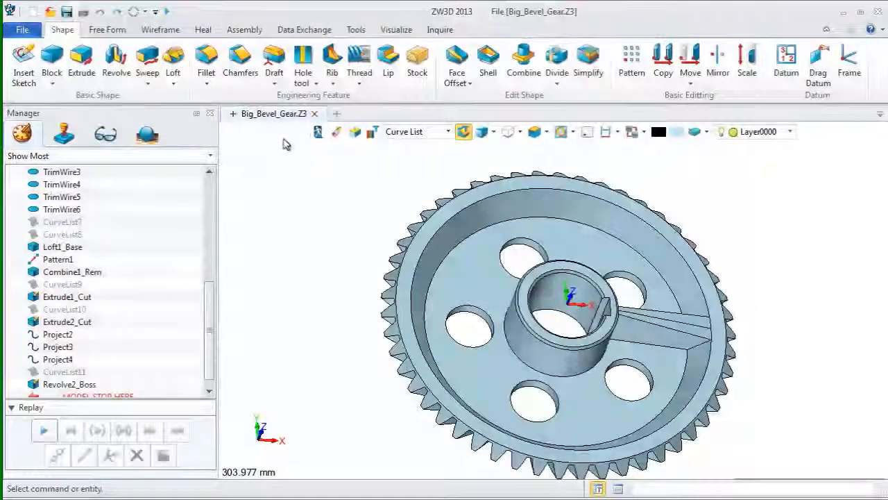
Start a circular Pattern with picks filtered to features and choose the revolved rib as its base.
left_click(628, 61)
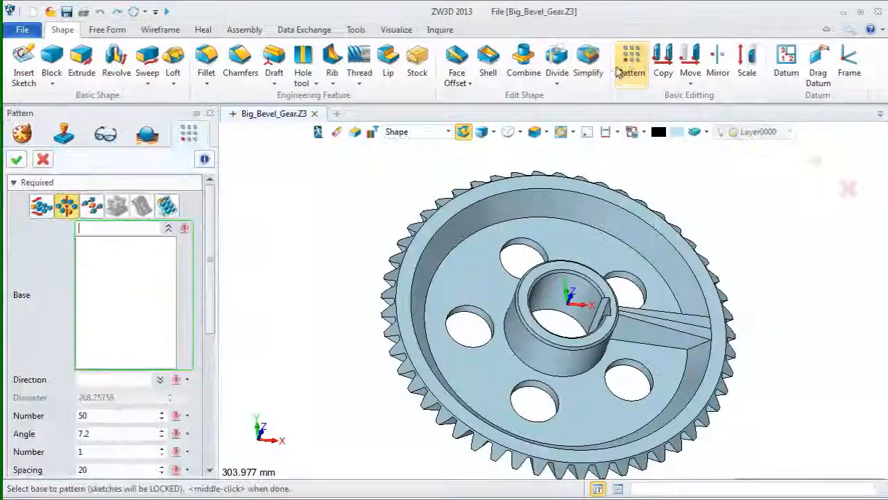
left_click(67, 207)
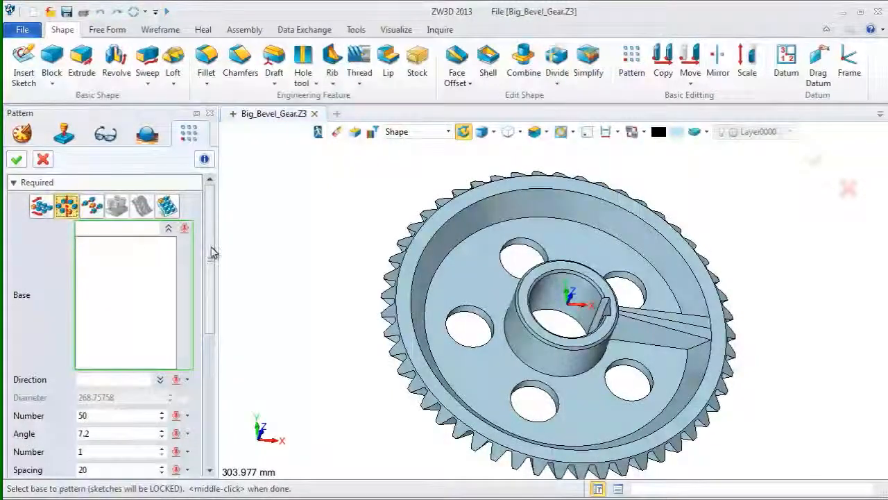
left_click(430, 134)
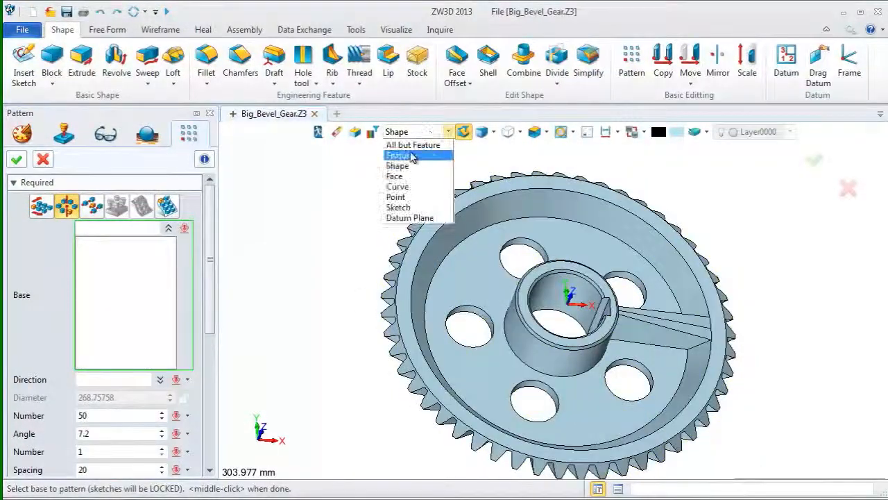
left_click(402, 154)
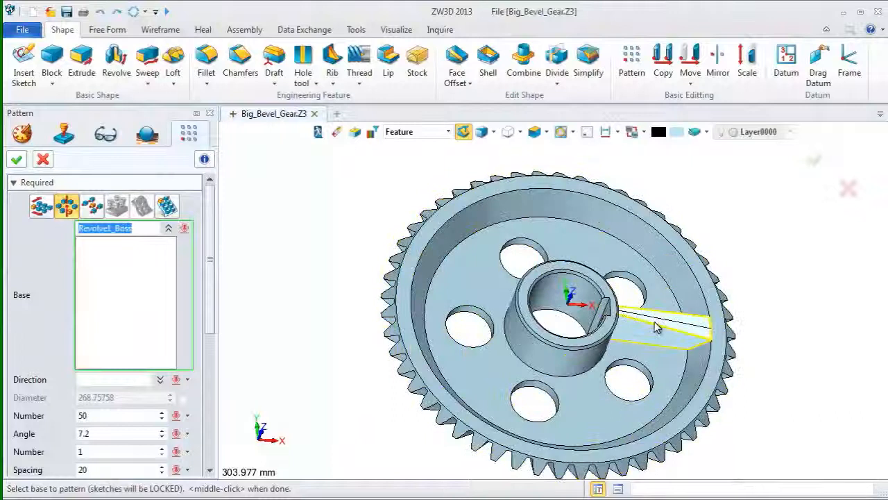
left_click(657, 328)
middle_click(657, 328)
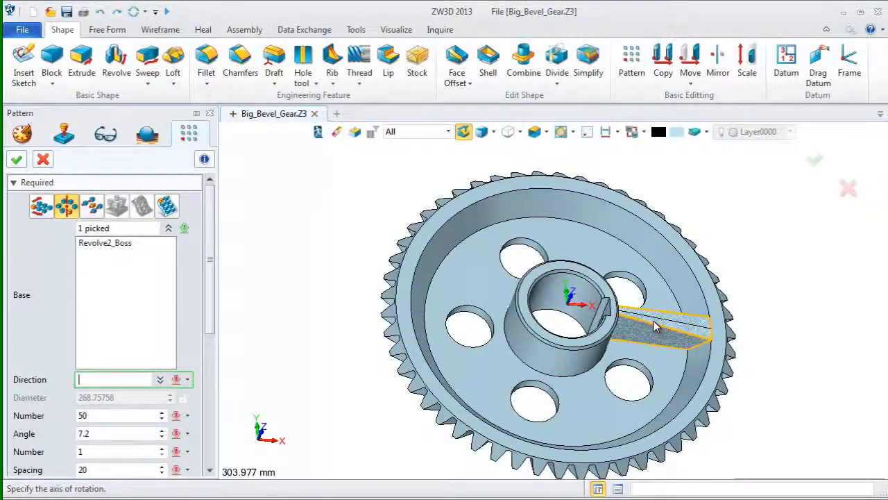
Pattern the rib around the Z axis with 5 instances at 72-degree spacing.
right_click(649, 311)
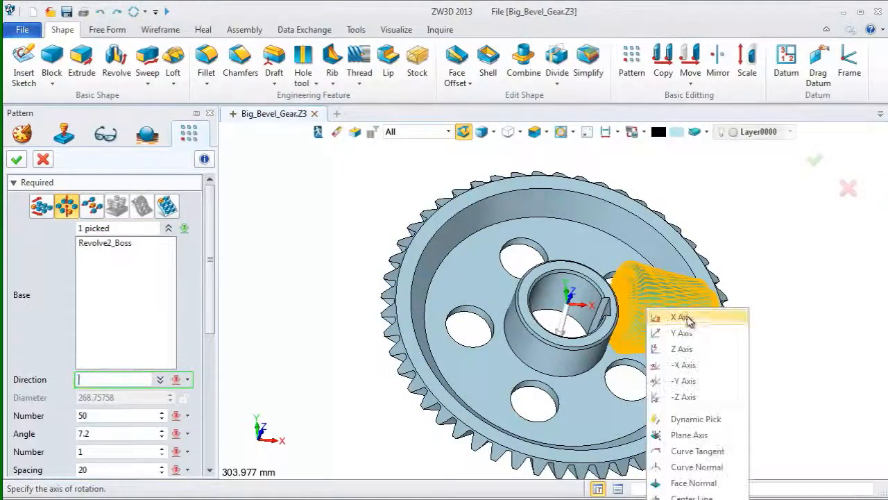
left_click(682, 349)
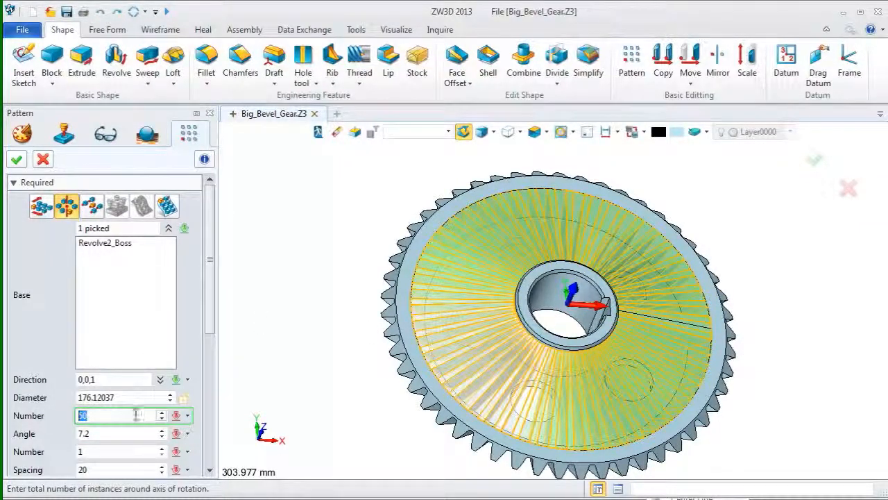
type("5")
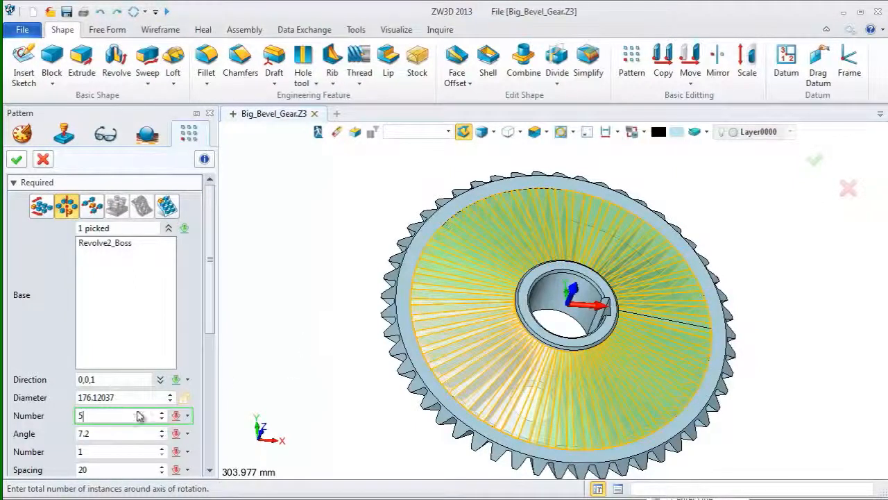
key("Return")
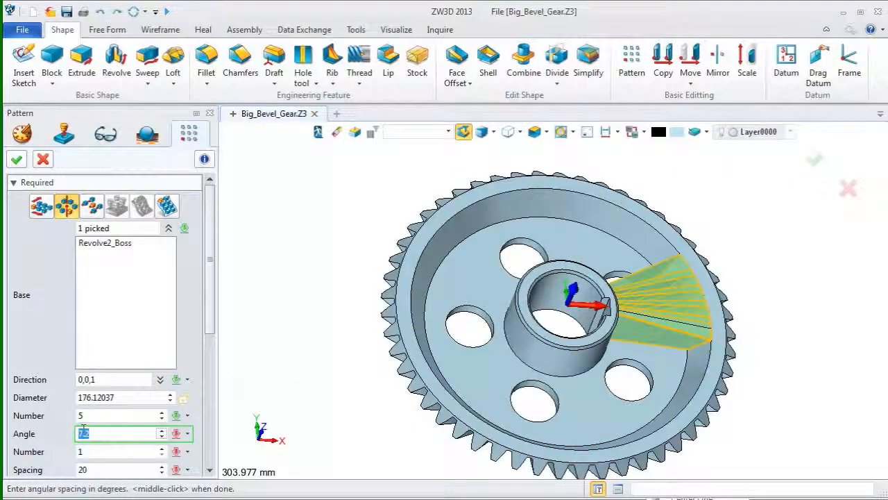
type("72")
key("Return")
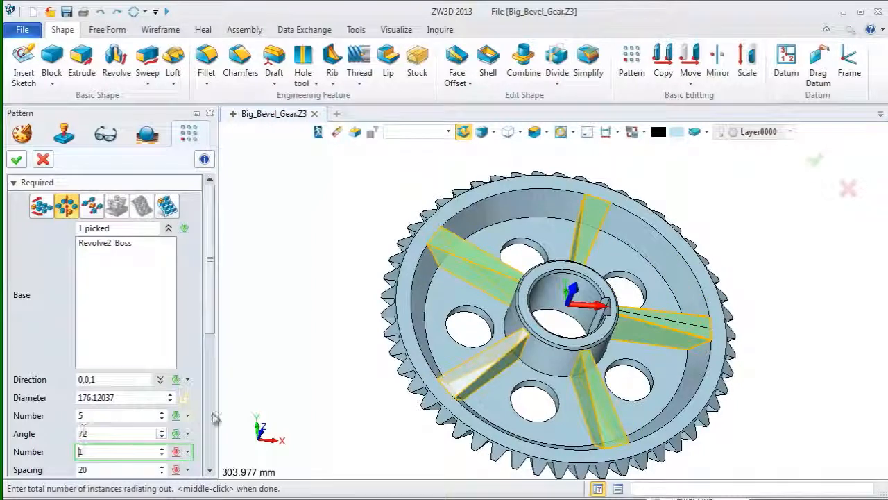
left_click_drag(212, 313, 199, 279)
left_click(17, 160)
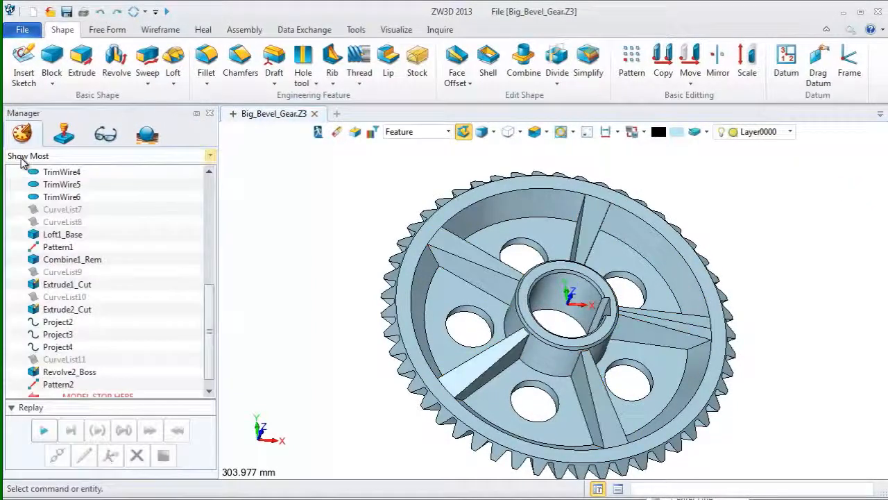
middle_click_drag(288, 278, 243, 299)
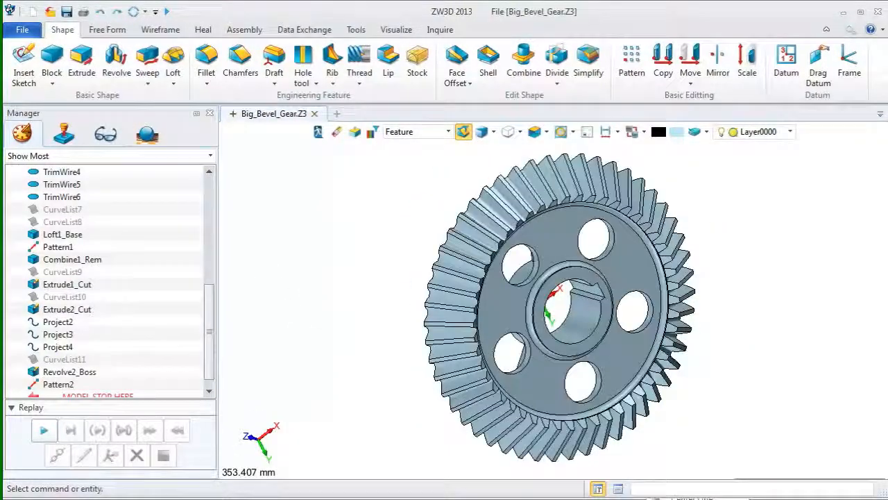